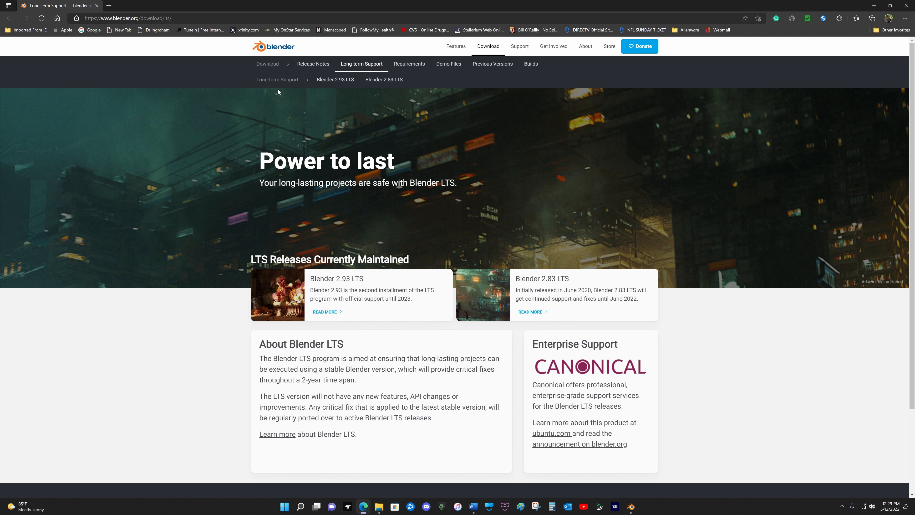
View Blender's main download page and the 3D Models for Professionals website.
click(267, 64)
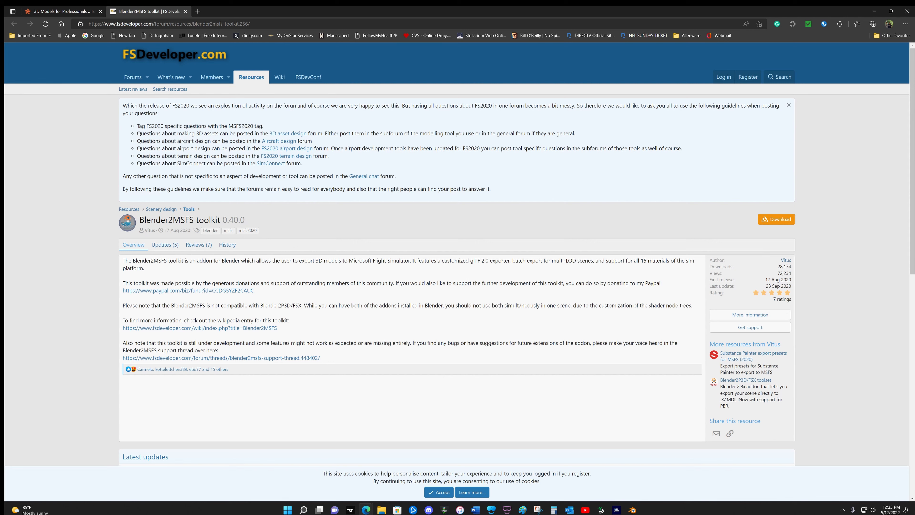
click(64, 11)
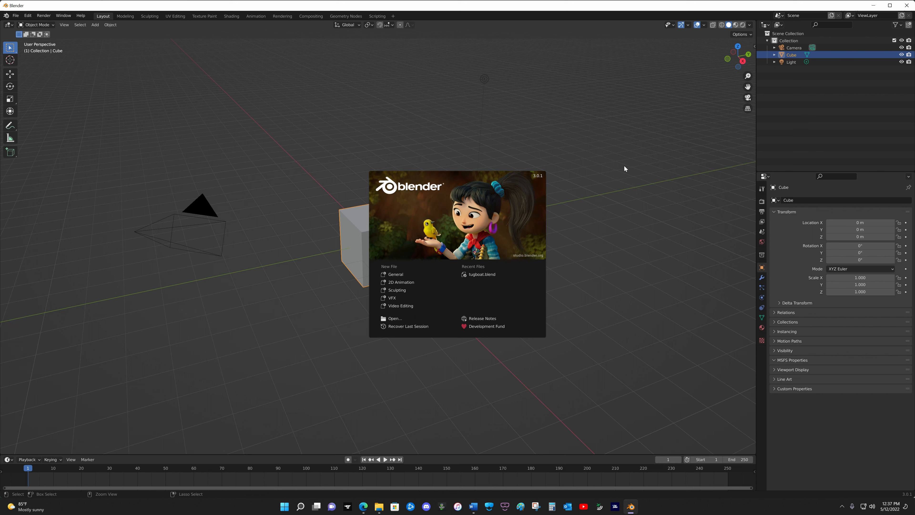
In Blender, select the default camera, cube and light and delete them to leave an empty scene.
drag(111, 151, 595, 340)
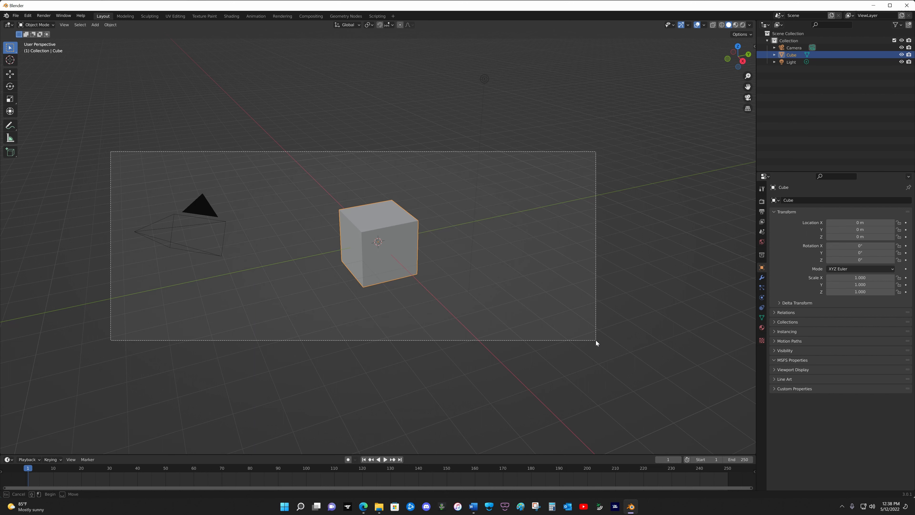
drag(596, 340, 513, 97)
drag(161, 61, 525, 302)
key(Delete)
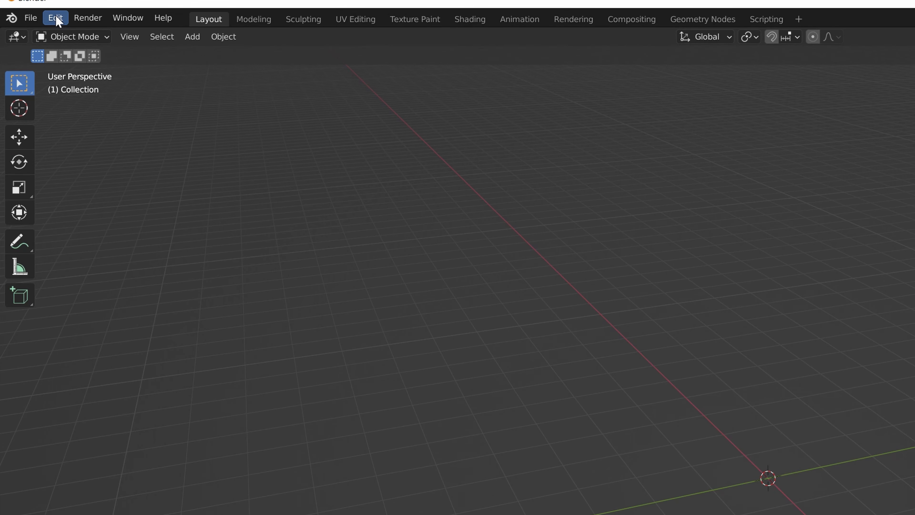
In the add-on preferences, browse the Downloads folder for an add-on package to install and examine the MSFSToolkit entry.
click(28, 16)
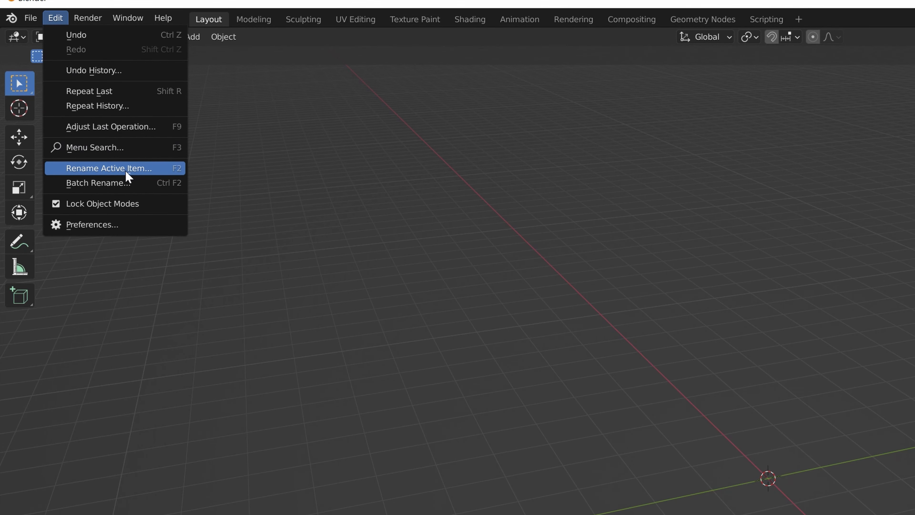
click(125, 227)
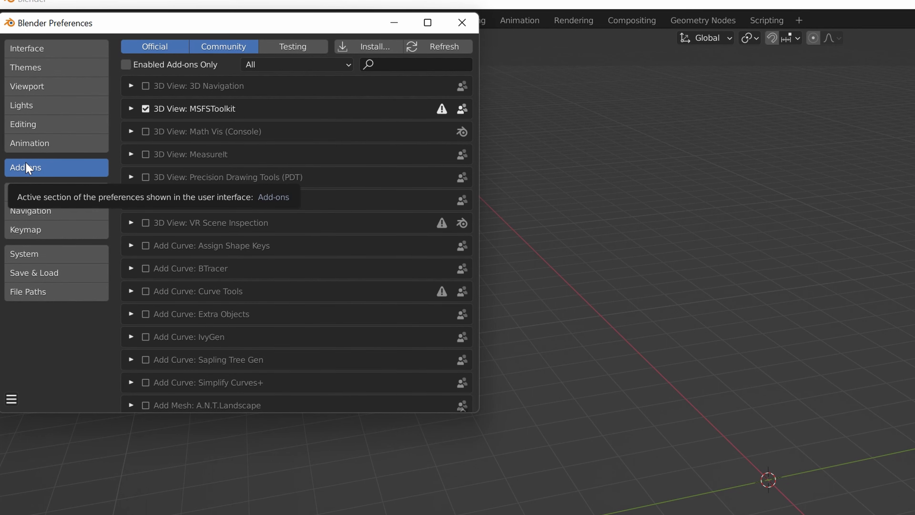
click(364, 50)
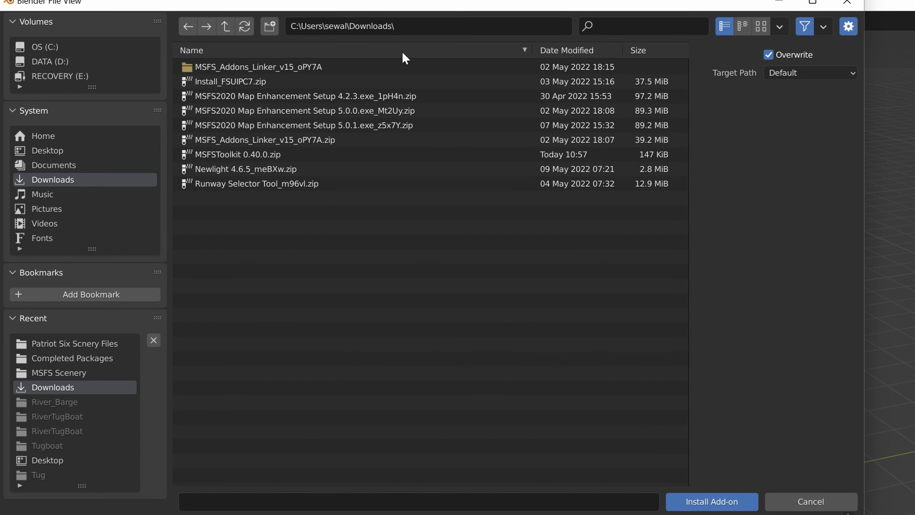
click(395, 66)
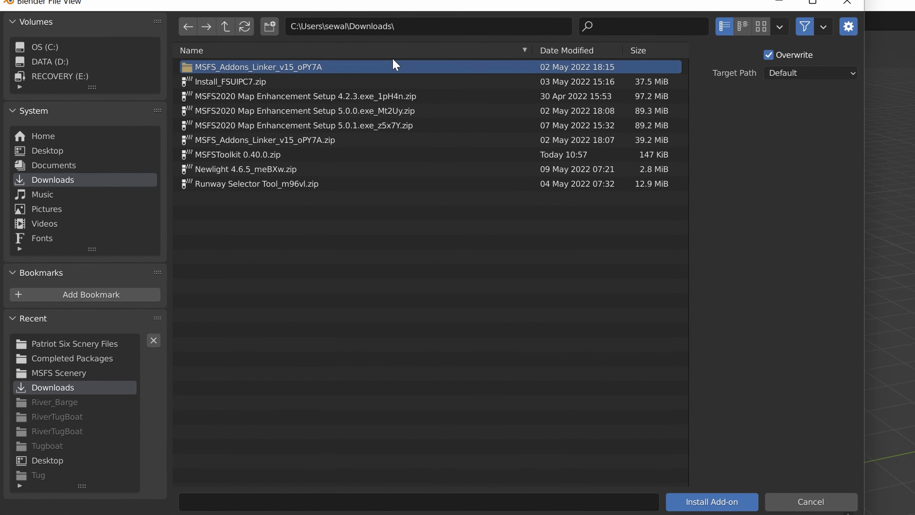
click(714, 501)
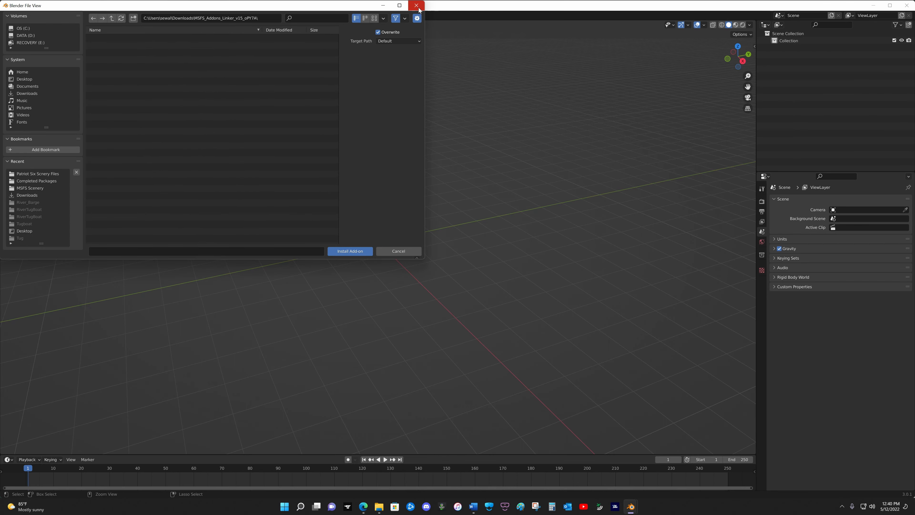
click(847, 1)
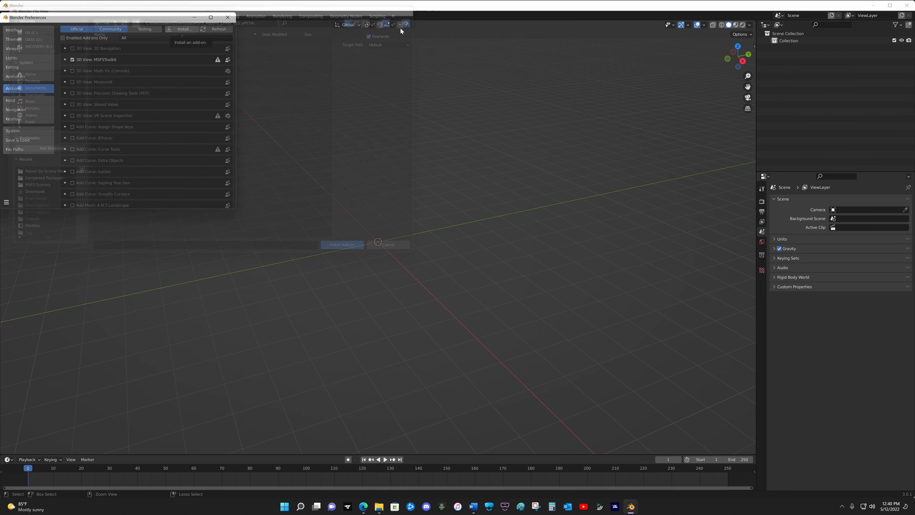
drag(164, 18, 315, 48)
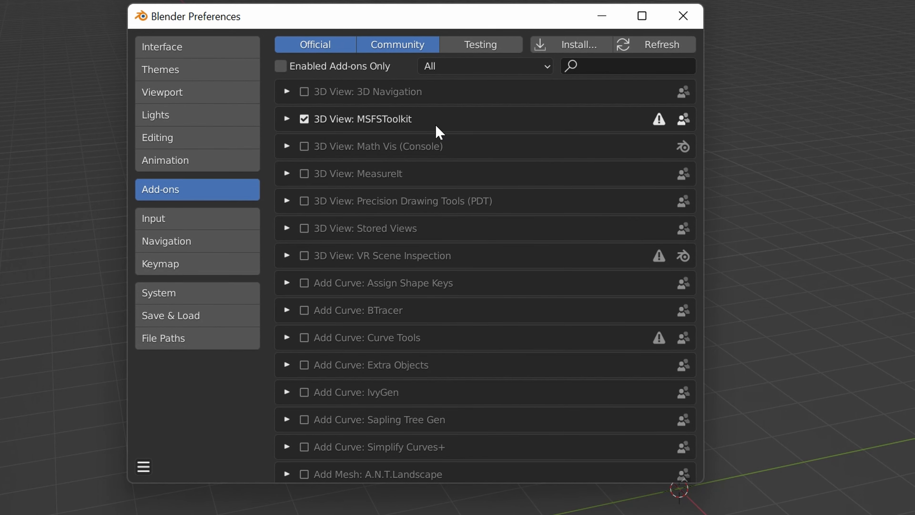
click(683, 16)
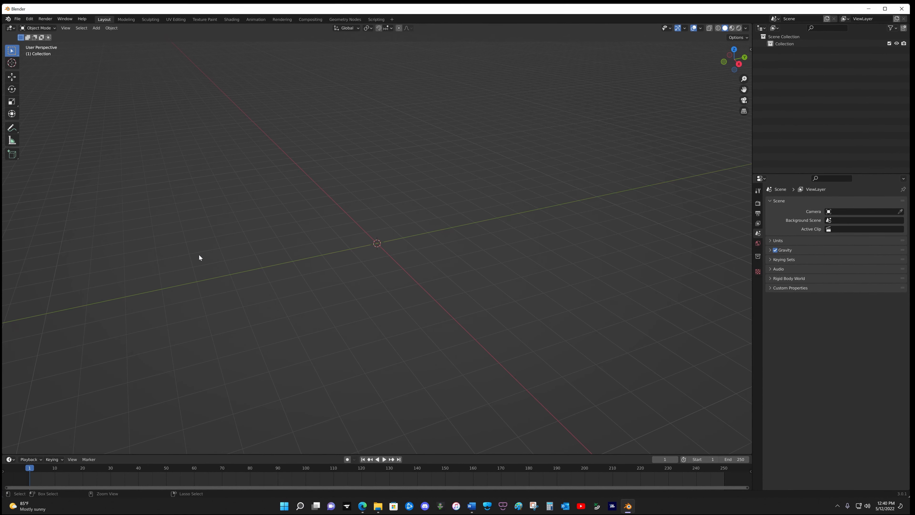
Import the Wavefront file water_tower.obj from the Patriot Six Scnery Files folder on the Desktop.
click(18, 21)
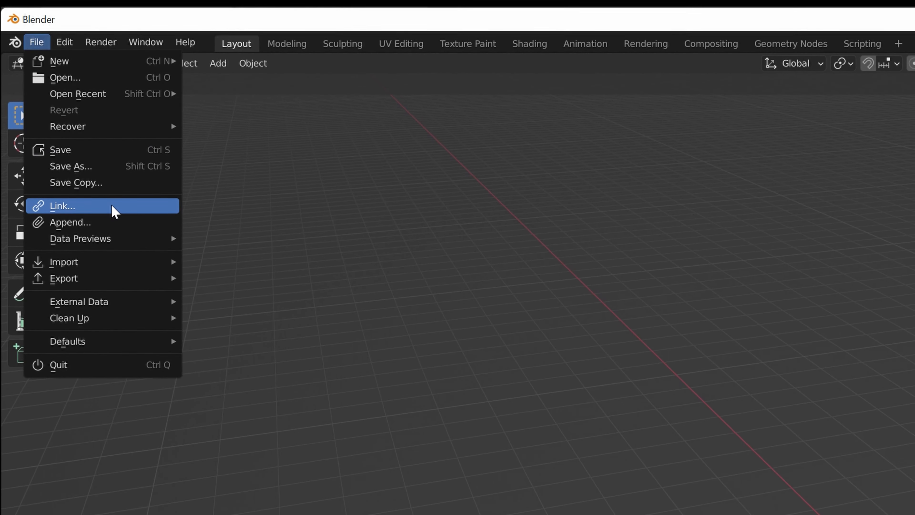
mouse_move(115, 266)
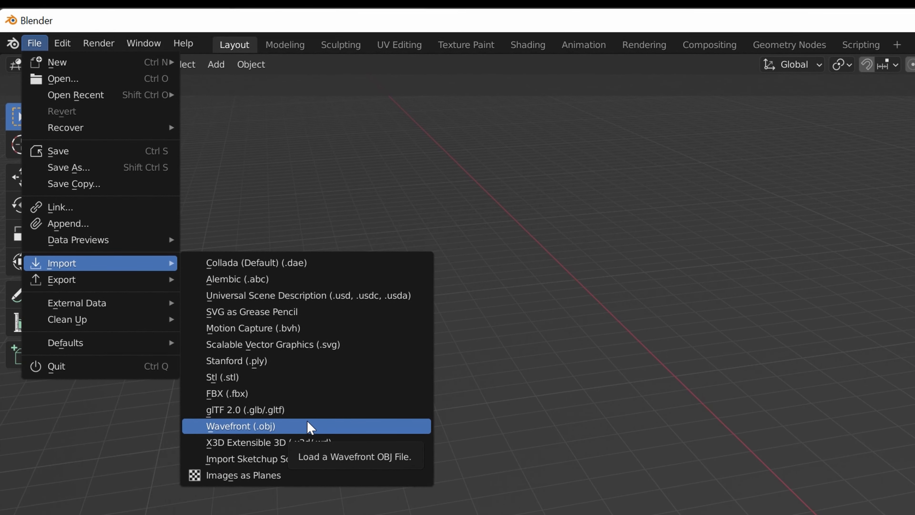
click(311, 425)
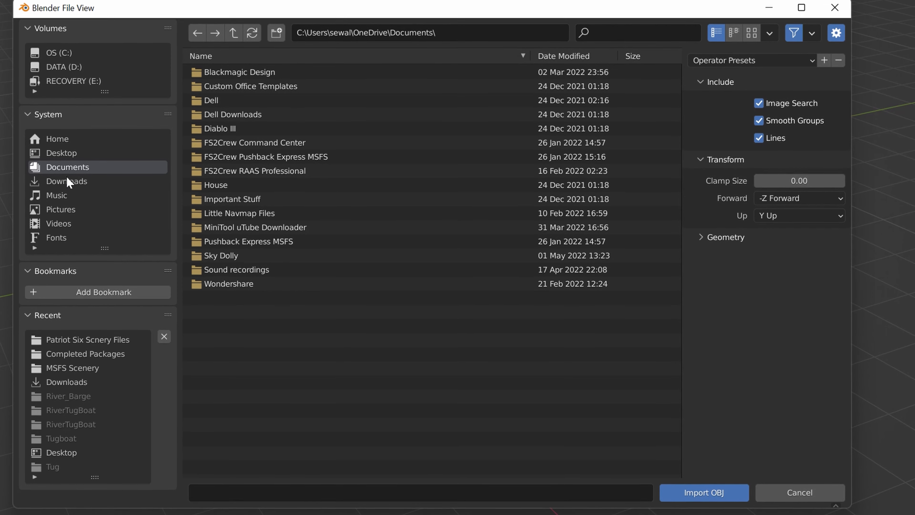
click(77, 155)
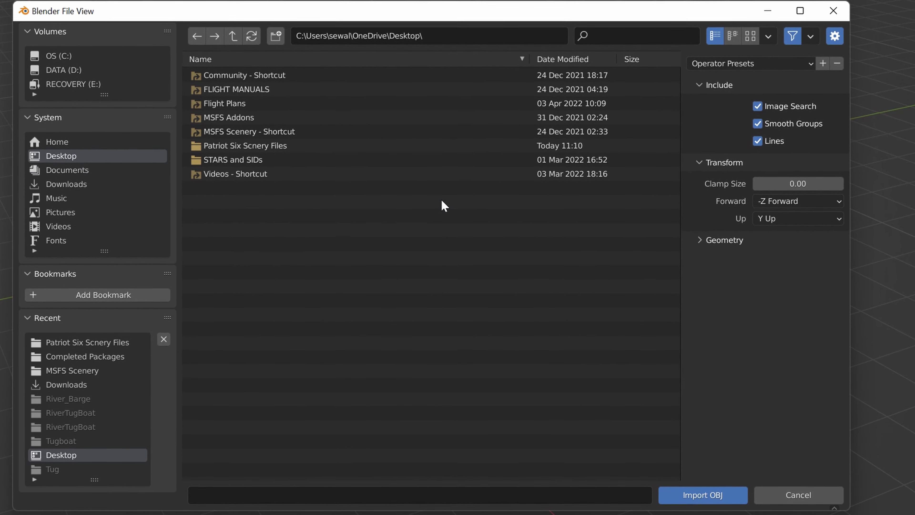
click(332, 146)
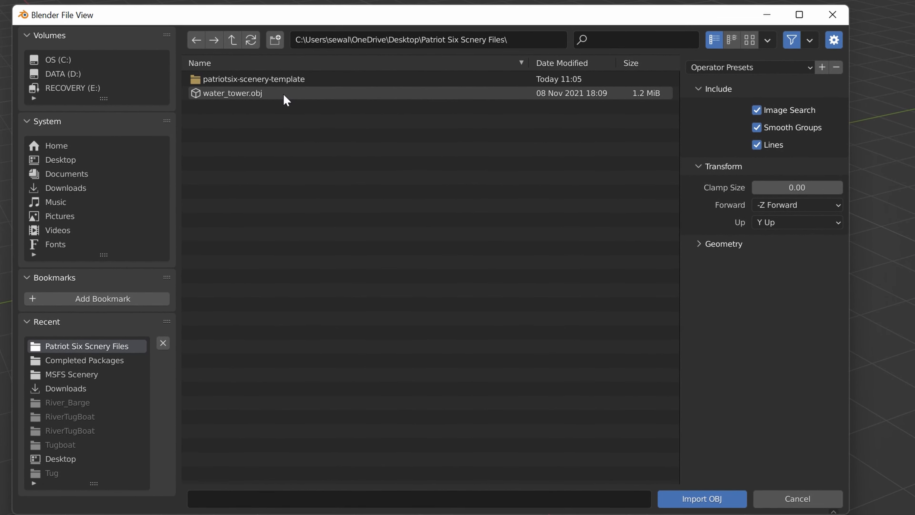
click(284, 95)
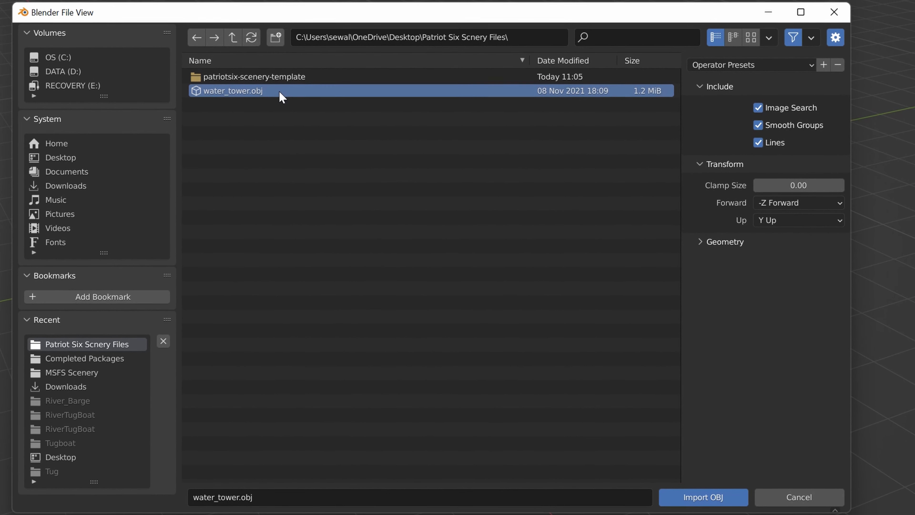
click(689, 501)
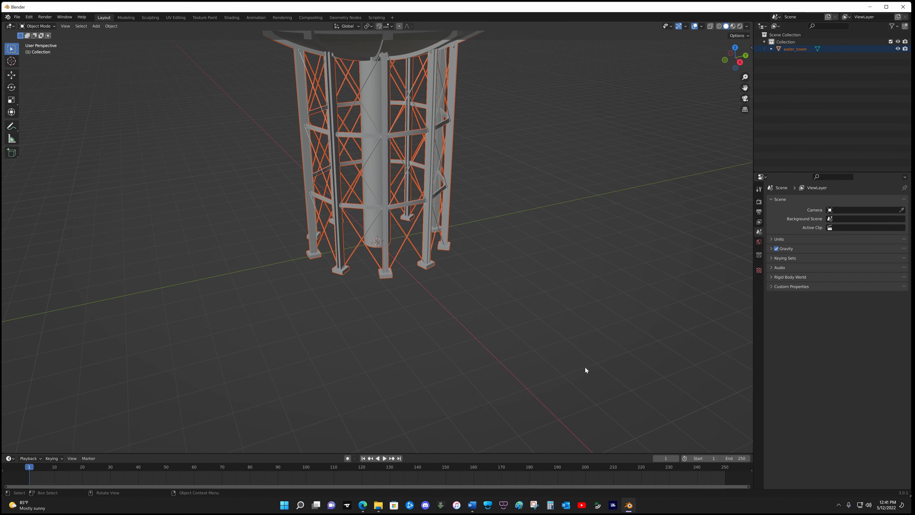
scroll(567, 315, down, 4)
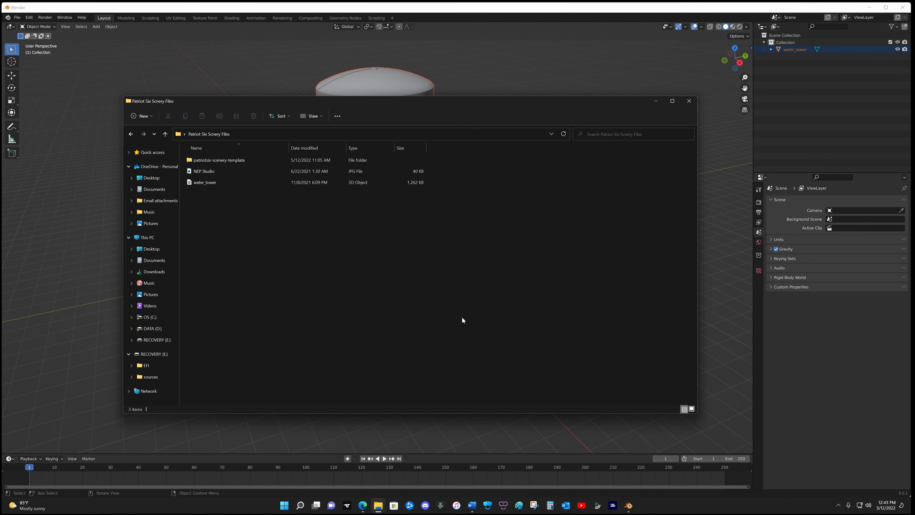
In File Explorer, duplicate the patriotsix-scenery-template folder within the Patriot Six Scnery Files folder.
click(251, 161)
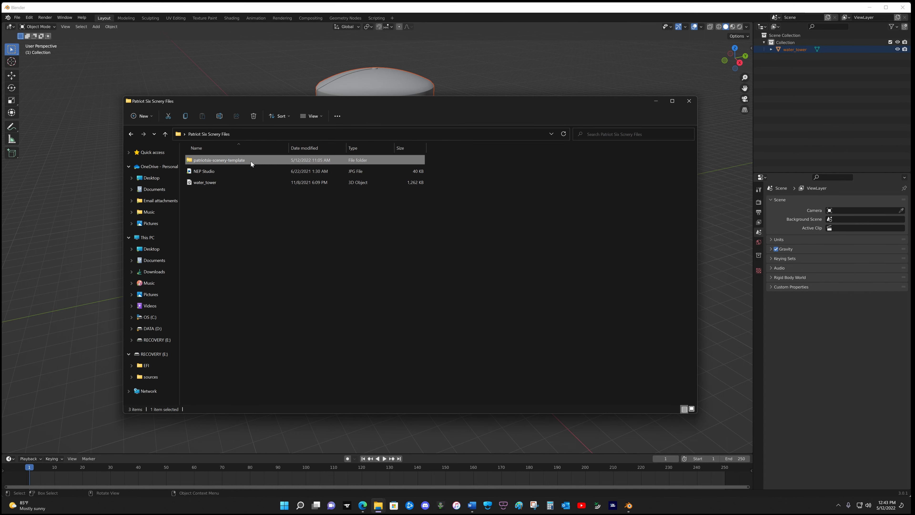
click(186, 116)
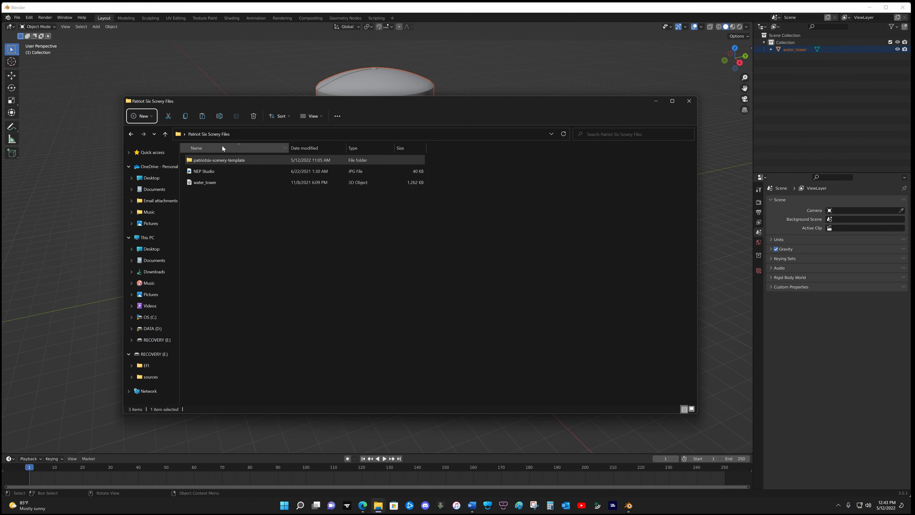
click(203, 117)
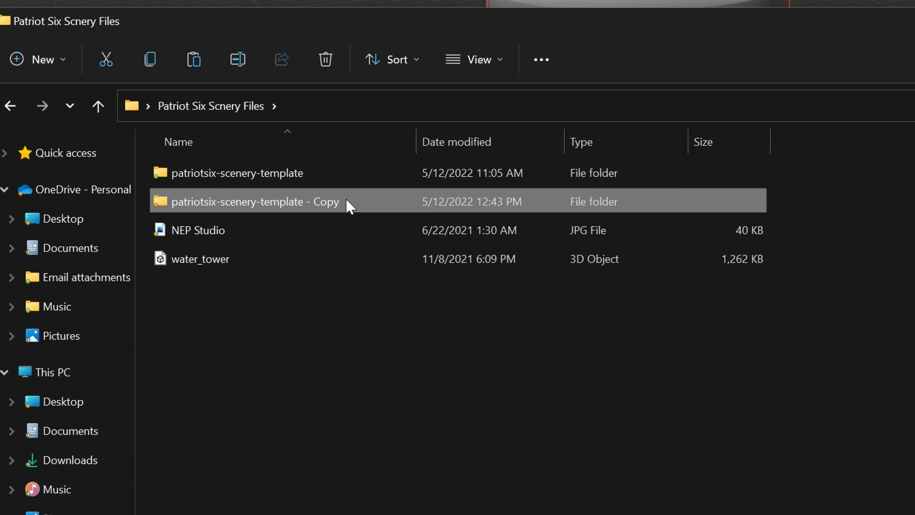
Rename the copied template folder as patriotsix-watertower-scene.
click(221, 116)
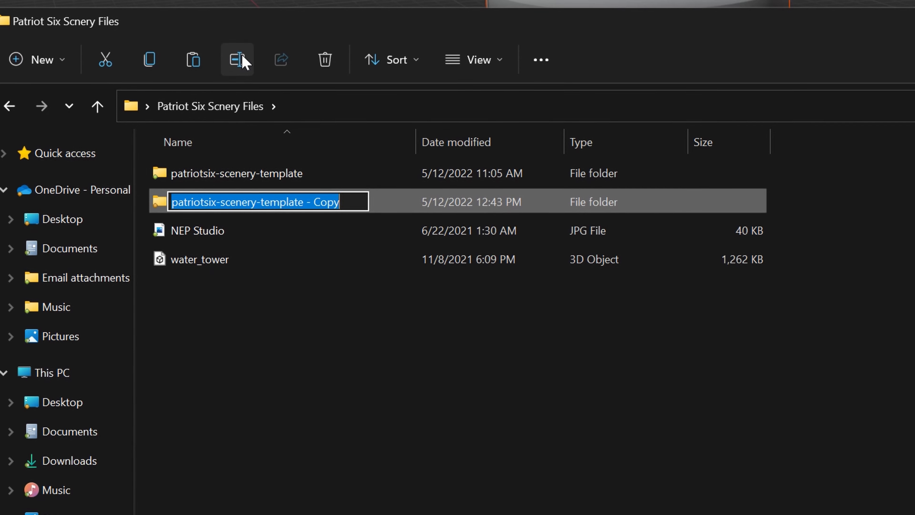
key(Right)
key(BackSpace)
key(BackSpace)
key(BackSpace)
key(BackSpace)
key(BackSpace)
key(BackSpace)
key(BackSpace)
key(BackSpace)
key(BackSpace)
key(BackSpace)
key(BackSpace)
key(BackSpace)
key(BackSpace)
key(BackSpace)
key(BackSpace)
key(BackSpace)
key(BackSpace)
key(BackSpace)
key(BackSpace)
key(BackSpace)
key(BackSpace)
key(BackSpace)
key(BackSpace)
text(watertower-sce)
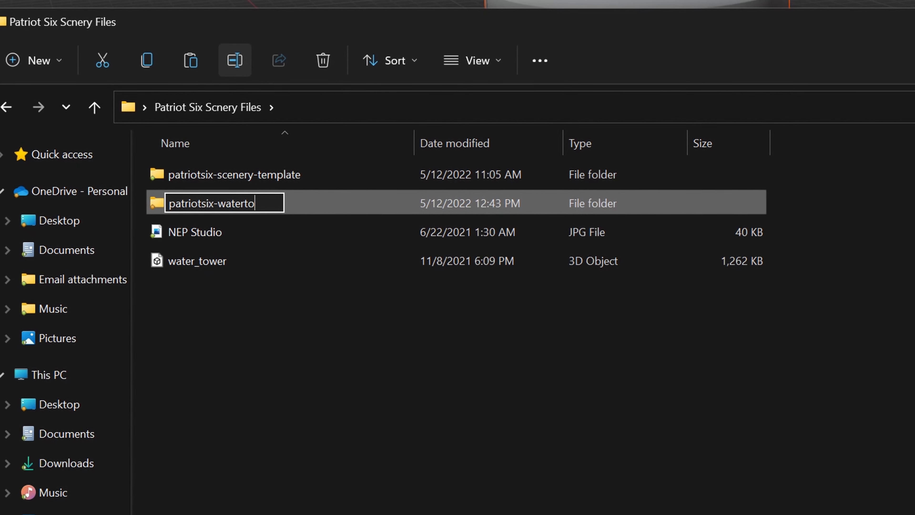
text(ne)
key(Return)
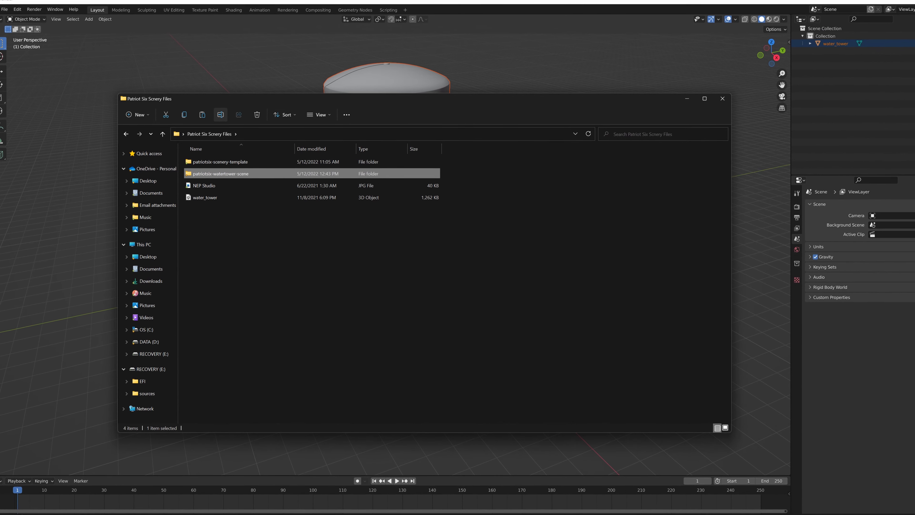
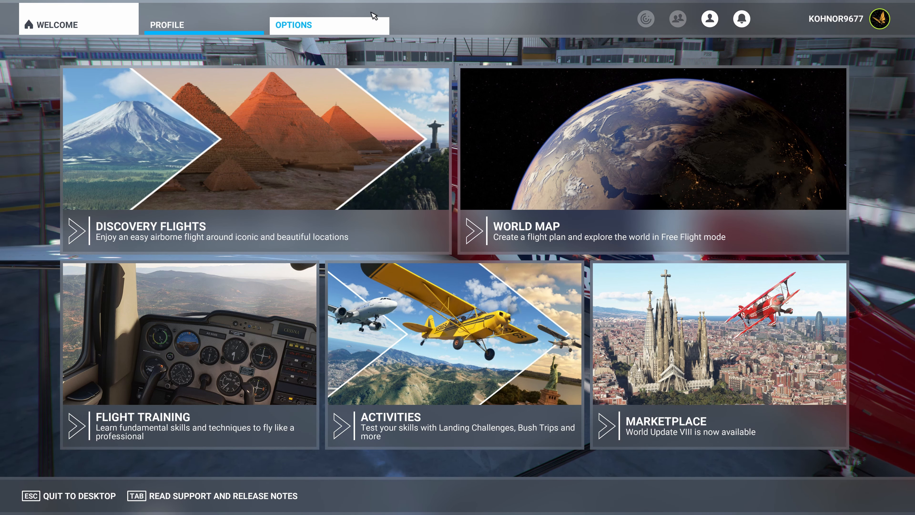
In Microsoft Flight Simulator, turn on Developer Mode in the general options and apply and save the change.
click(351, 24)
click(181, 321)
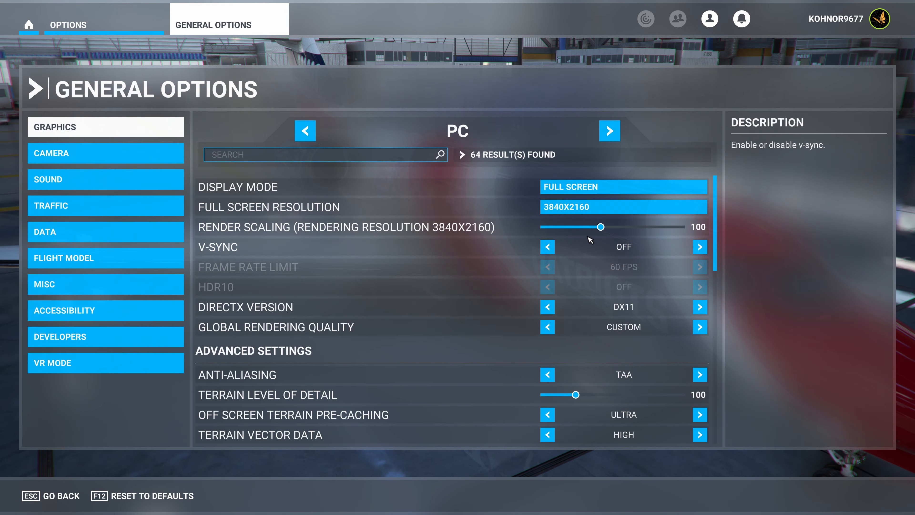
click(102, 337)
click(710, 161)
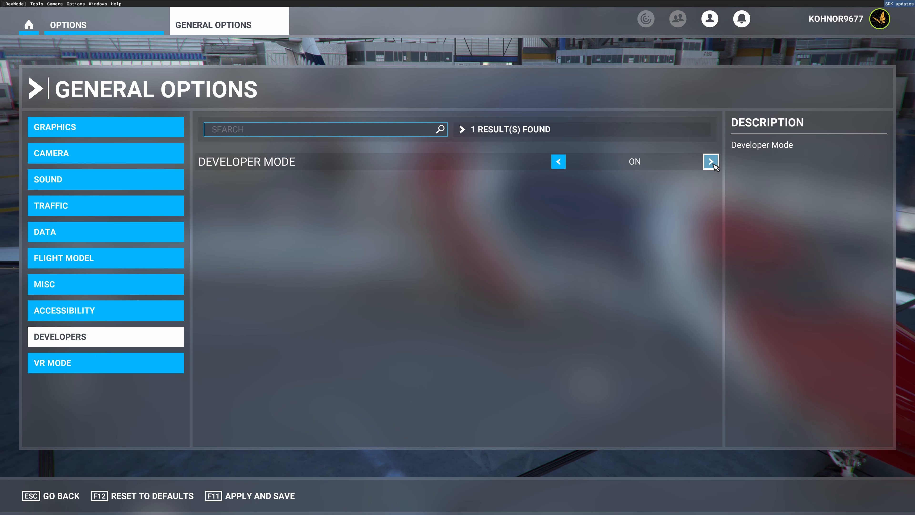
click(278, 497)
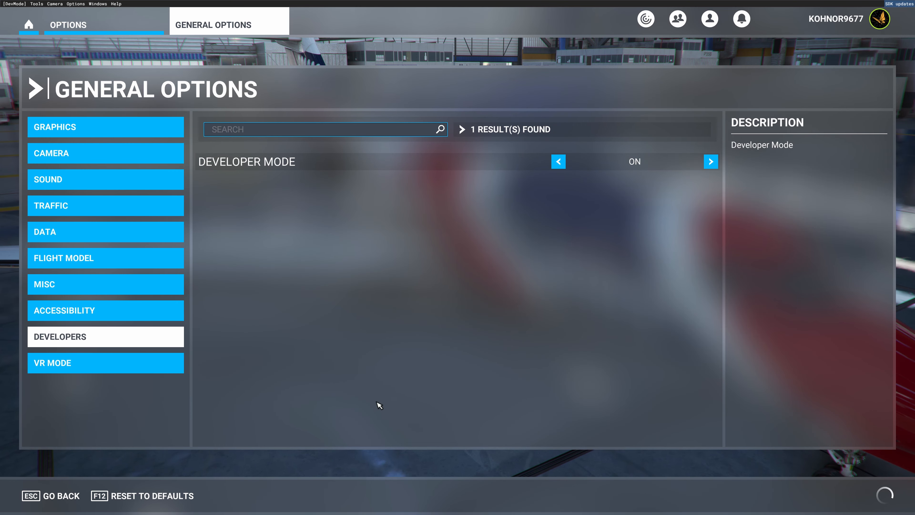
key(Escape)
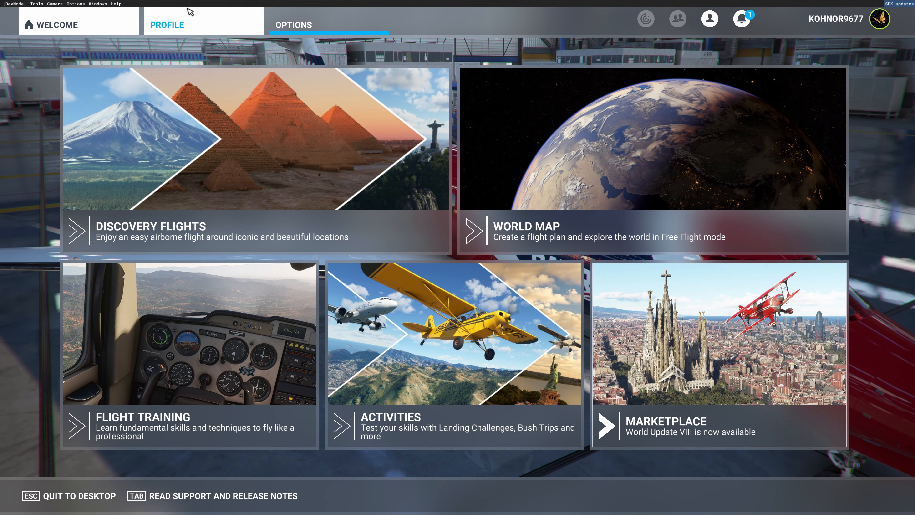
Open the Project Editor and load SceneryProject from the patriotsix-watertow-scenery folder.
click(37, 4)
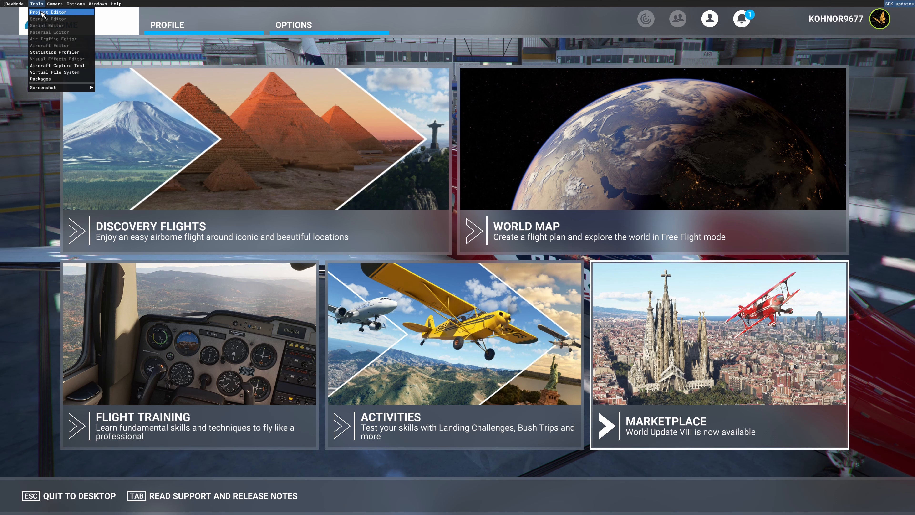
click(42, 13)
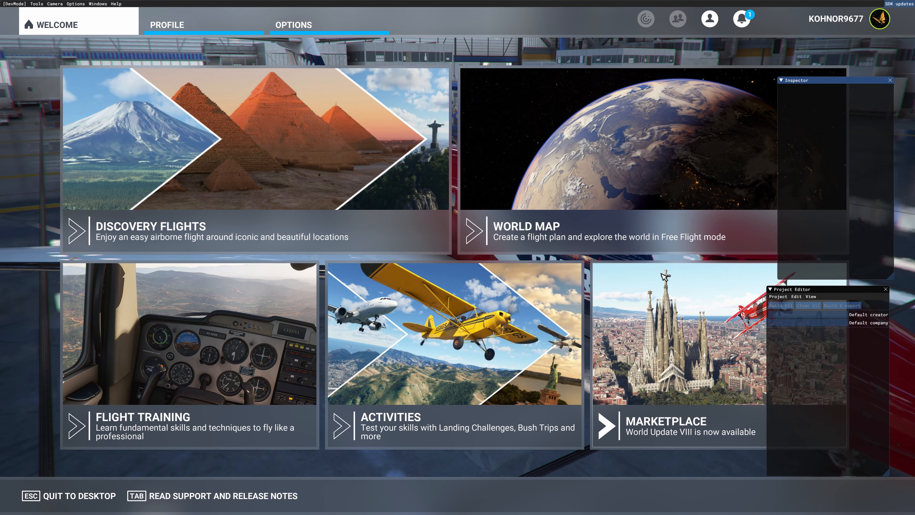
click(775, 297)
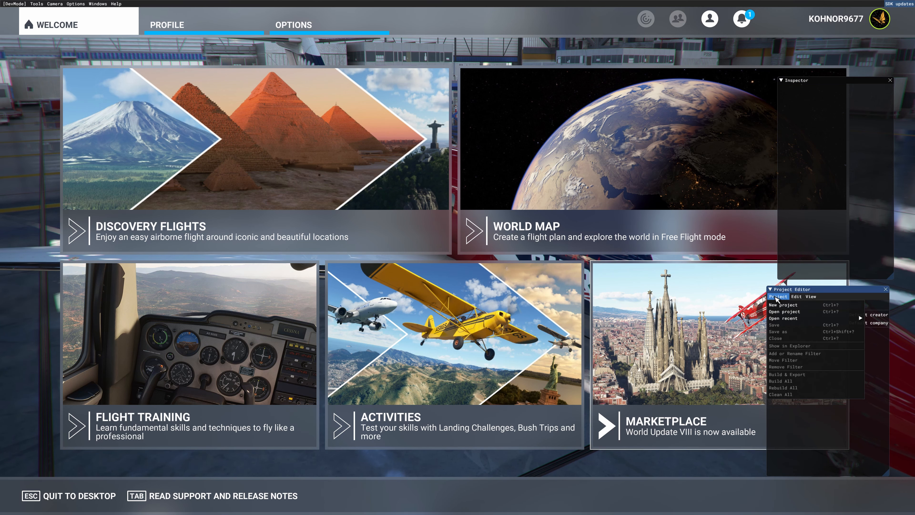
click(788, 312)
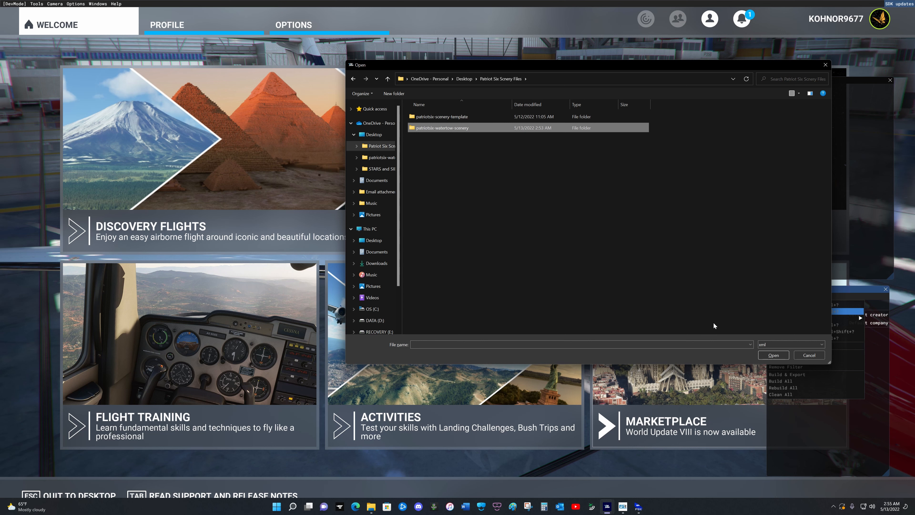
double_click(484, 128)
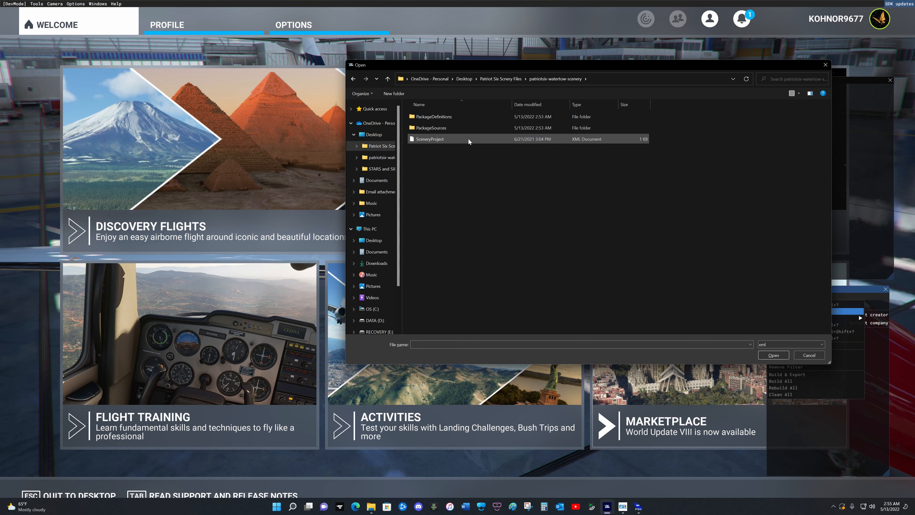
click(472, 140)
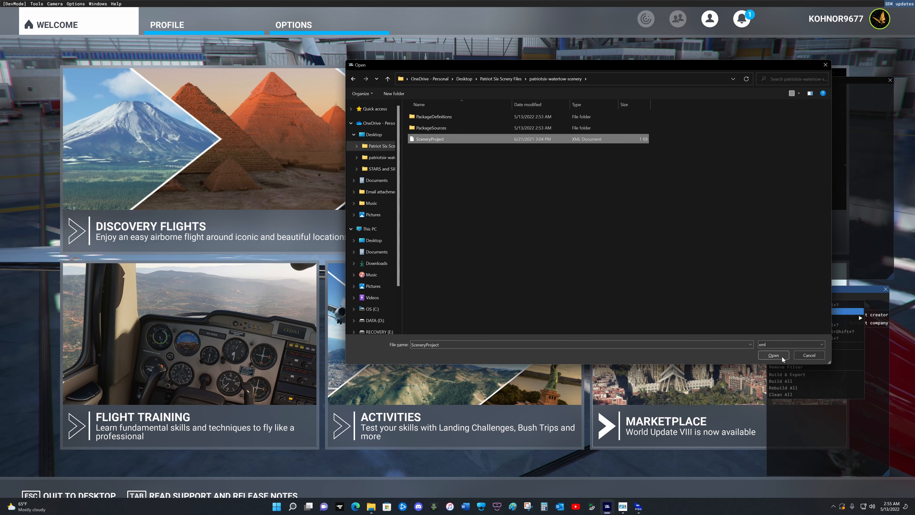
click(773, 355)
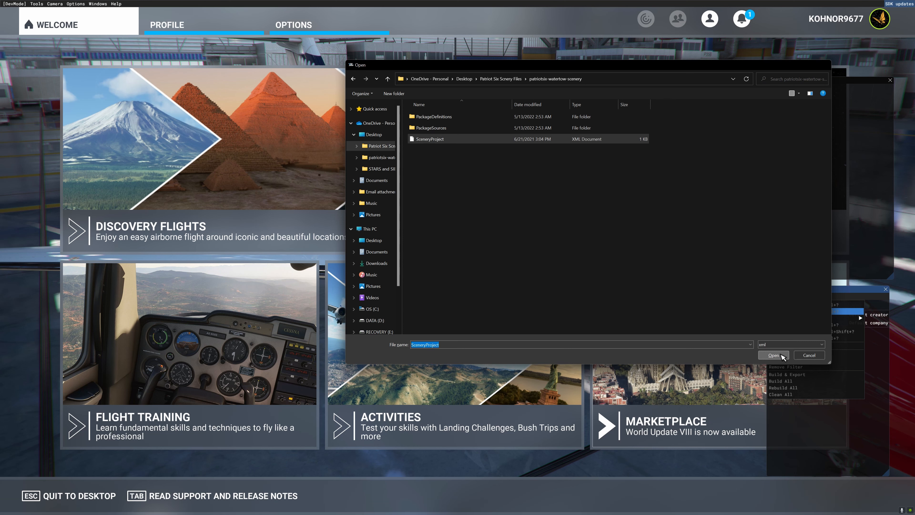
Set the package title to Patriot Six Watertower and the creator to patriot Six, and load an aircraft image as the content manager thumbnail.
click(825, 169)
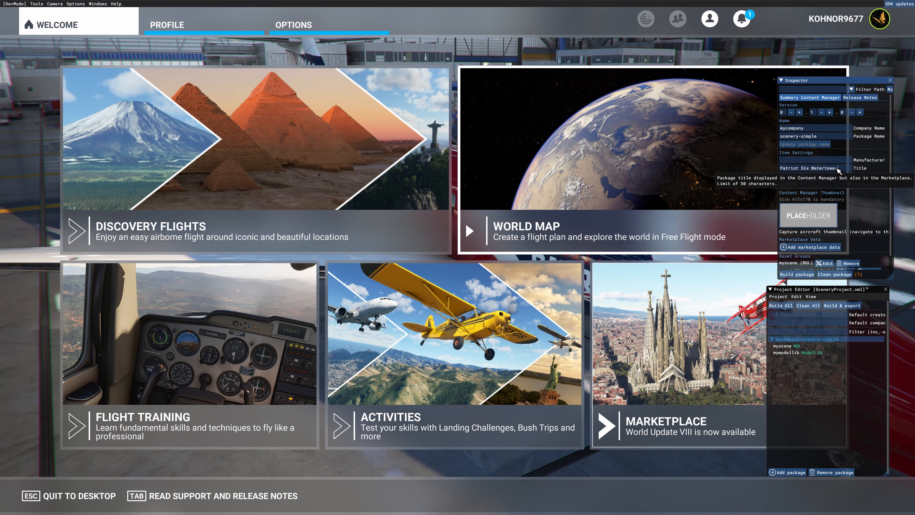
key(Tab)
text(patriot Six)
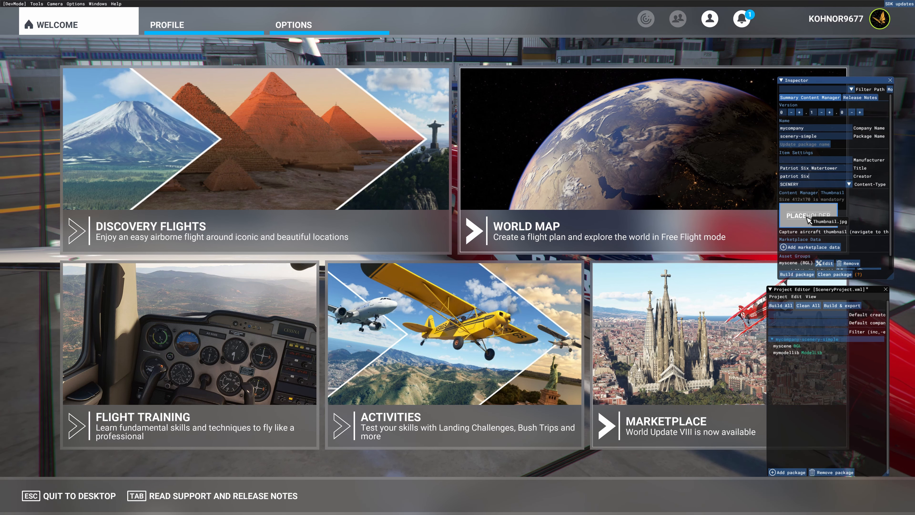
click(806, 217)
click(766, 355)
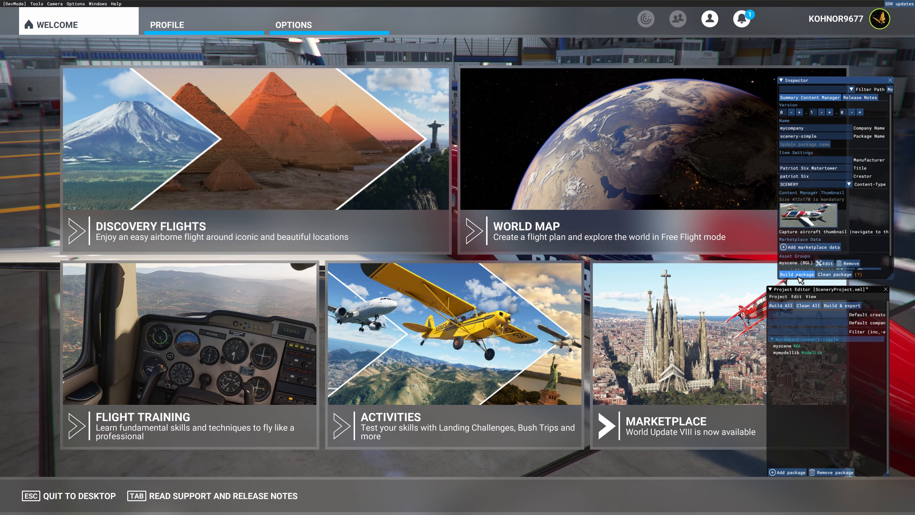
Build the package, saving the project first, and hide the console.
click(797, 274)
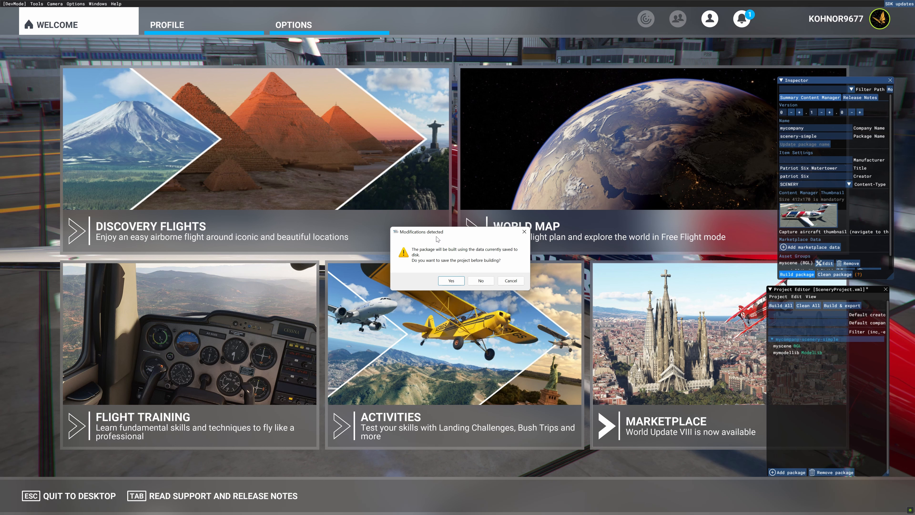
click(451, 281)
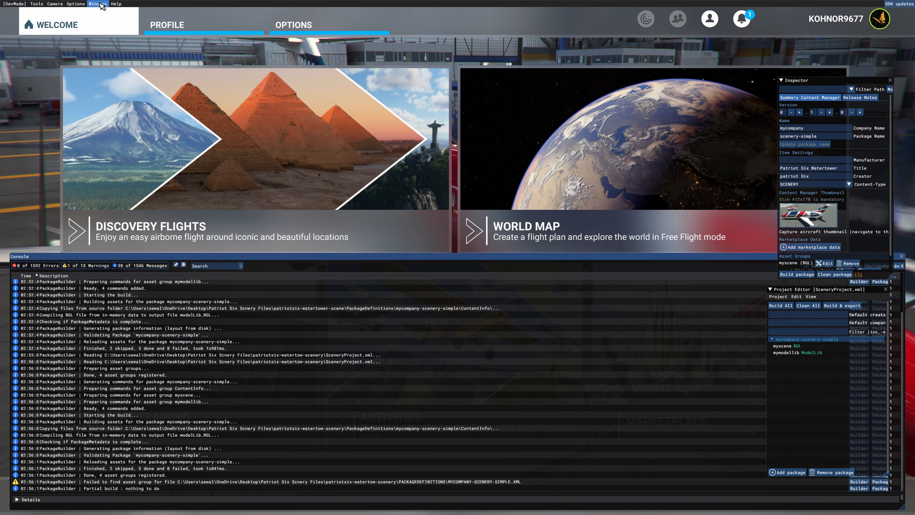
click(102, 5)
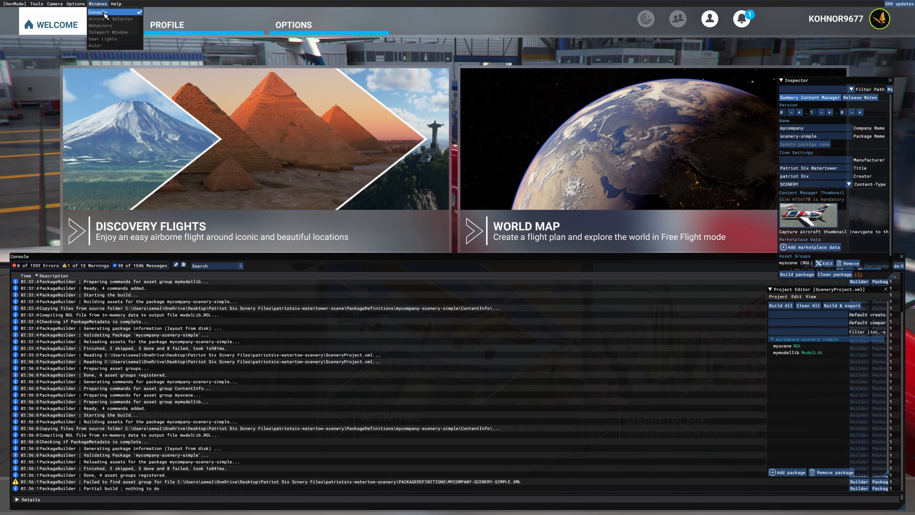
click(104, 14)
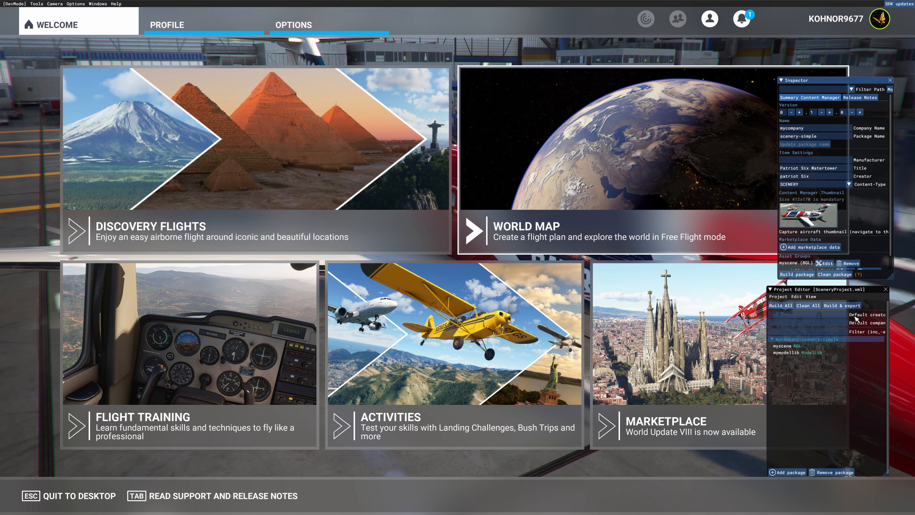
Close the scenery project and the Project Editor.
click(779, 296)
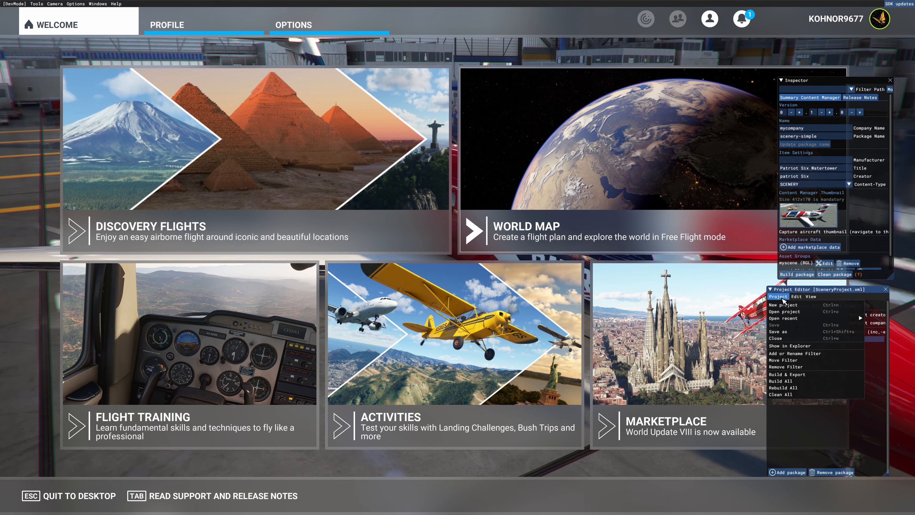
click(795, 338)
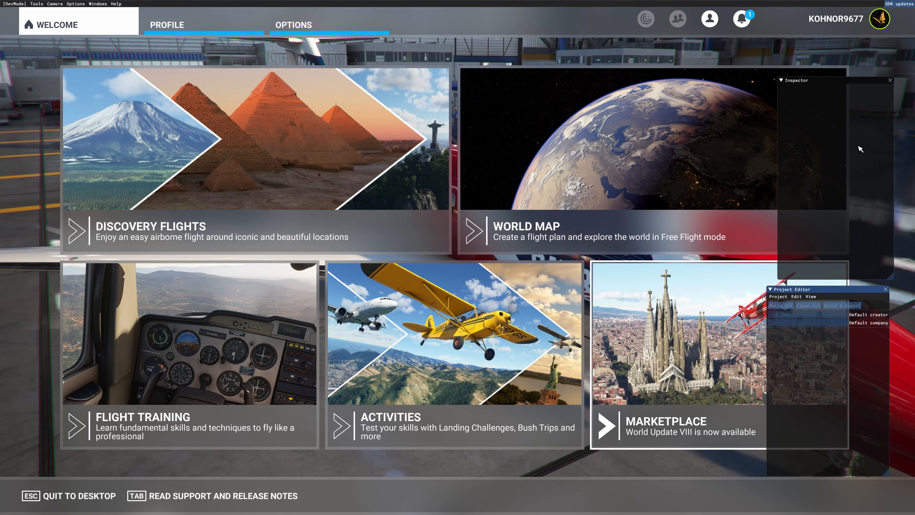
click(38, 4)
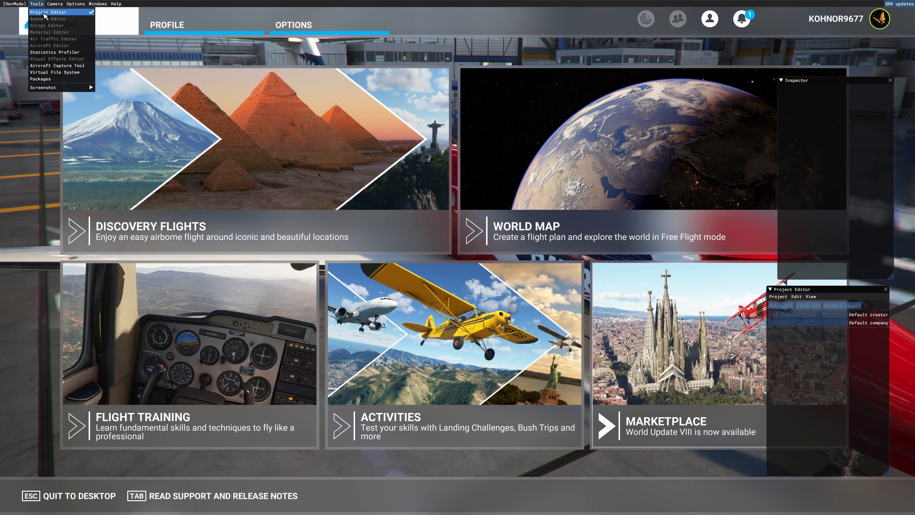
click(45, 13)
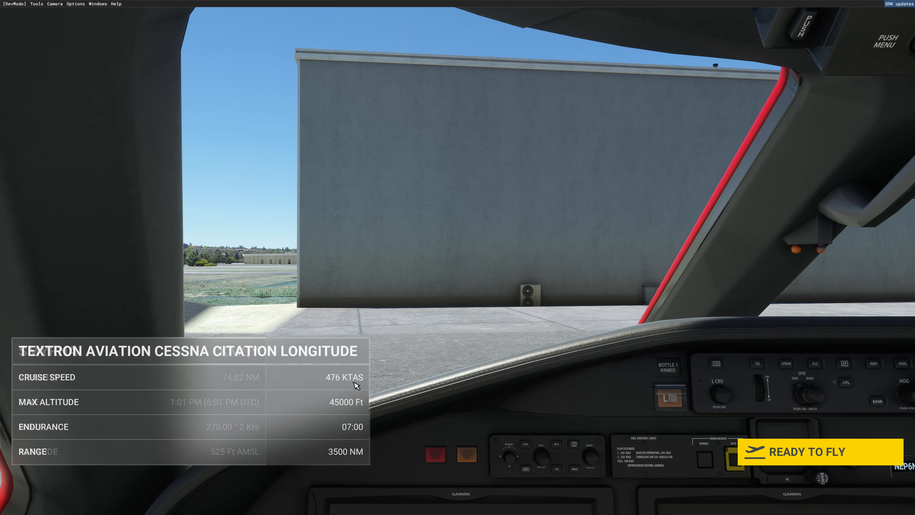
Start the flight from the ready screen and switch to the Developer Camera over the wooded site with the white-roofed building.
click(808, 452)
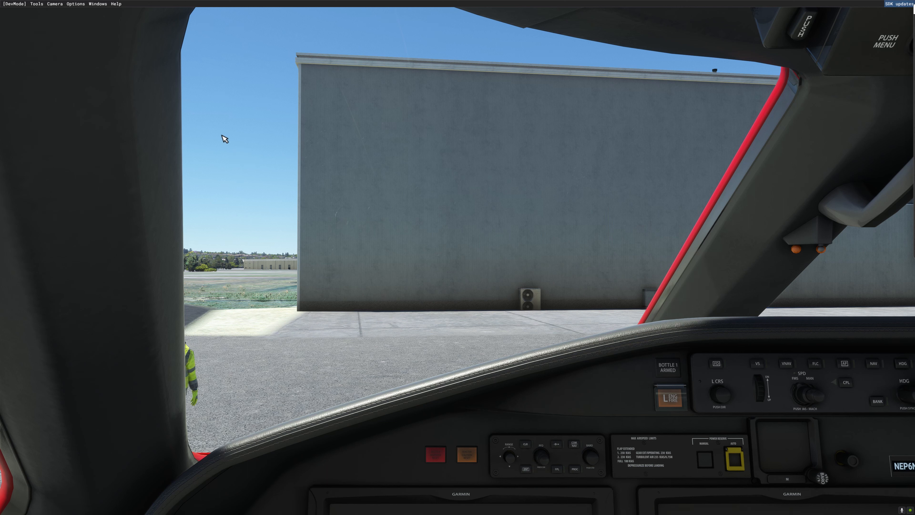
click(84, 7)
click(75, 36)
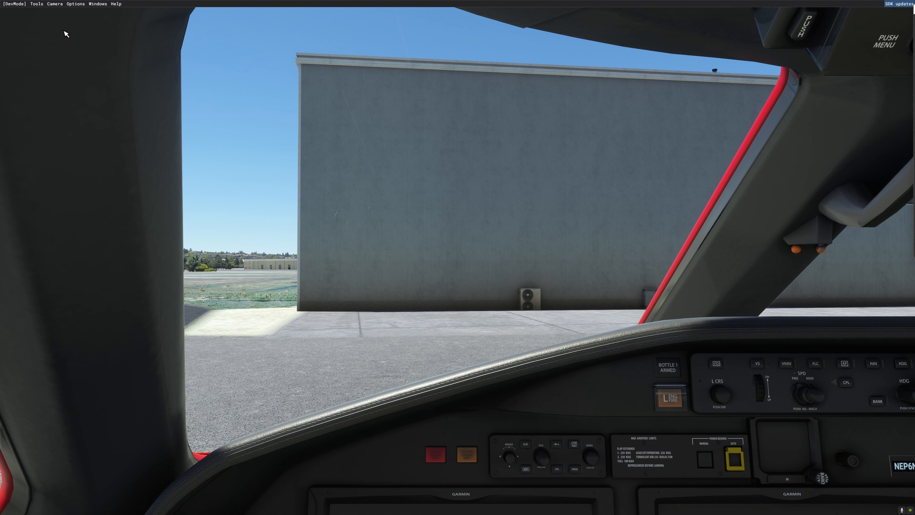
click(56, 4)
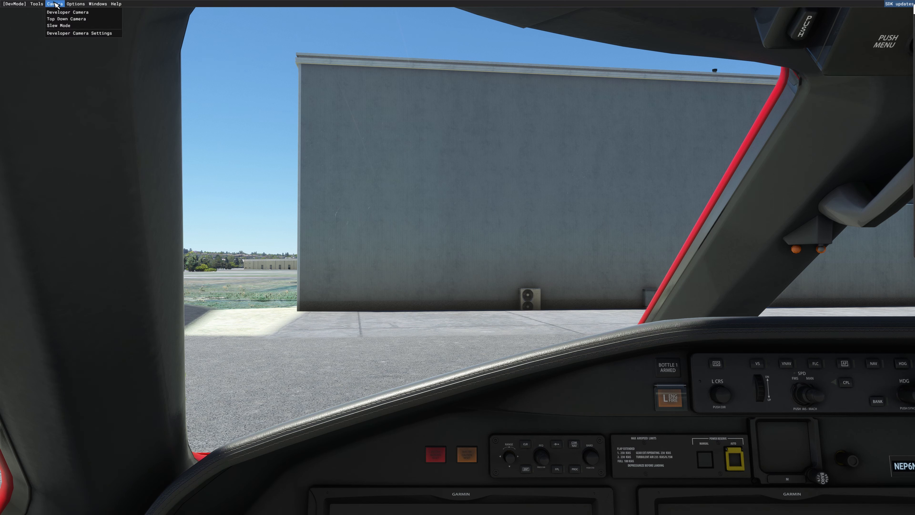
click(64, 12)
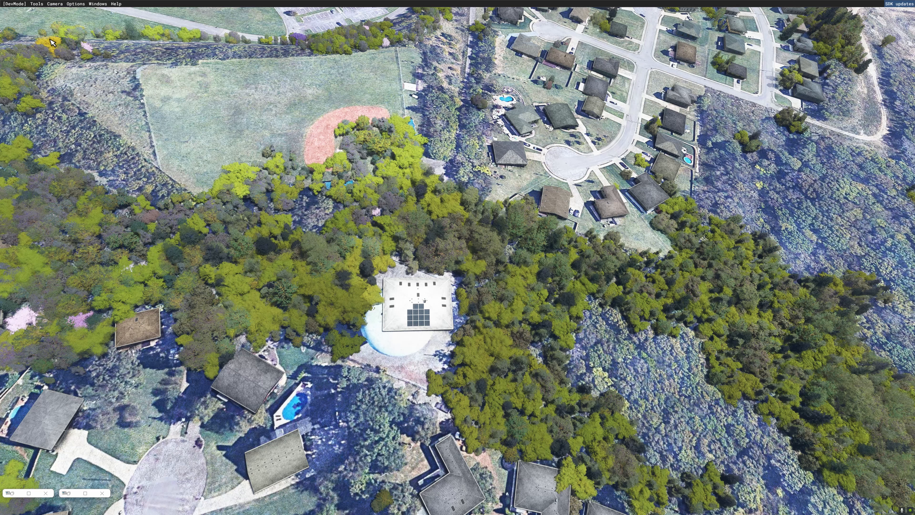
Reopen the Project Editor and load SceneryProject from the patriotsix-watertower-scene folder.
click(38, 5)
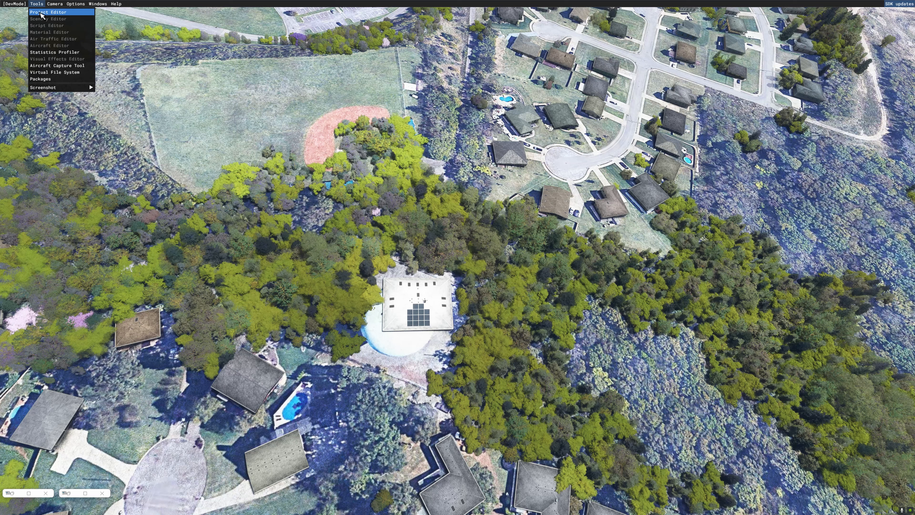
click(40, 12)
click(777, 296)
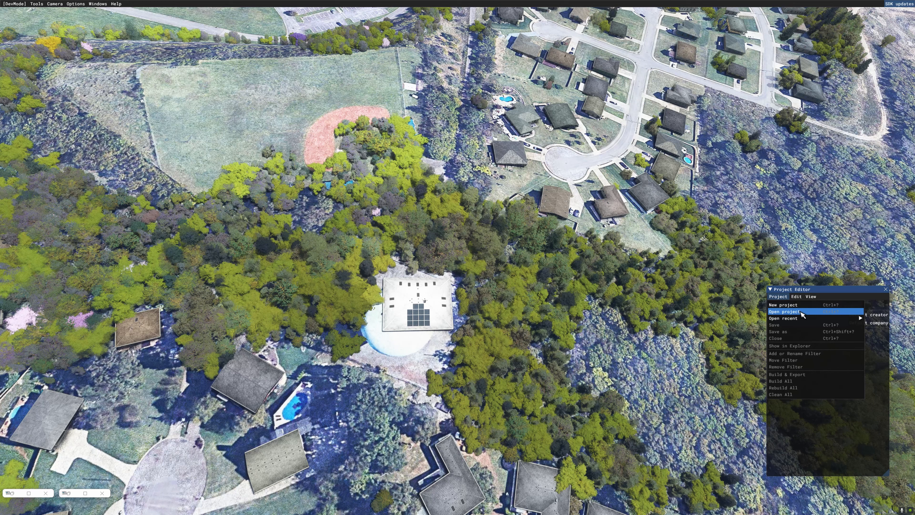
click(800, 312)
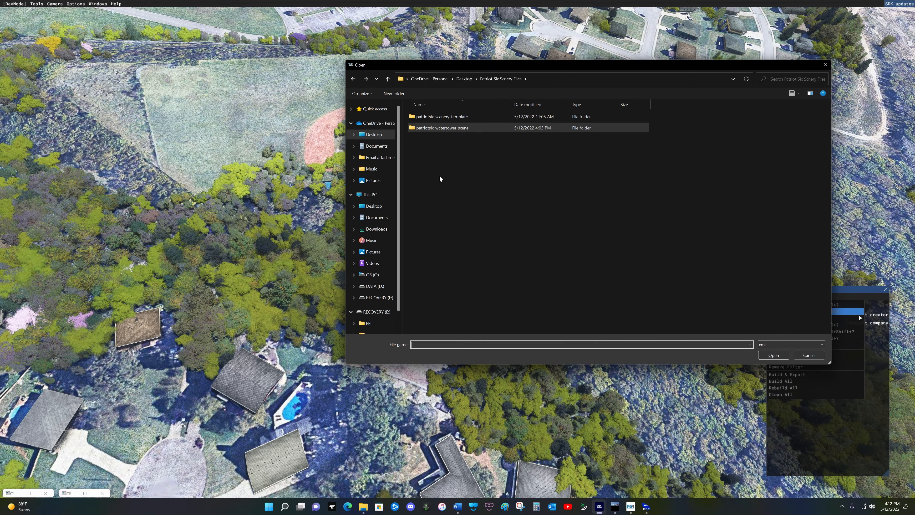
click(441, 130)
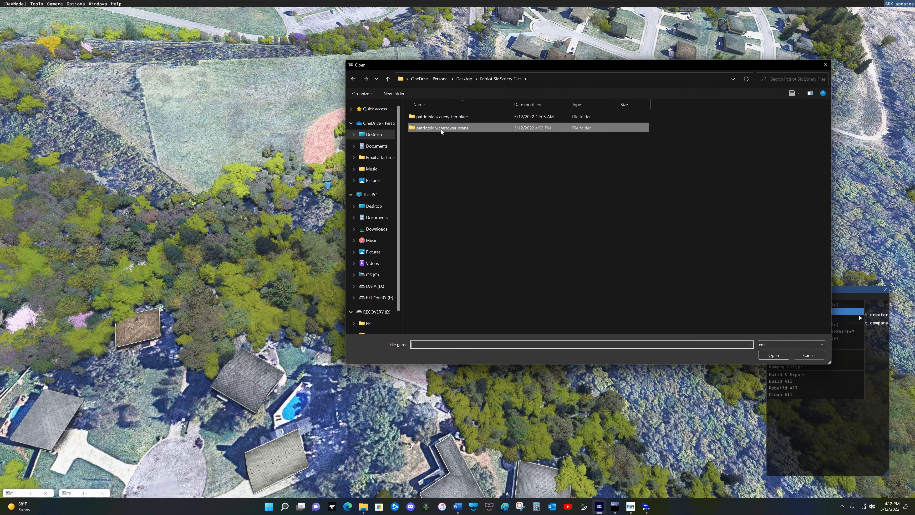
double_click(439, 129)
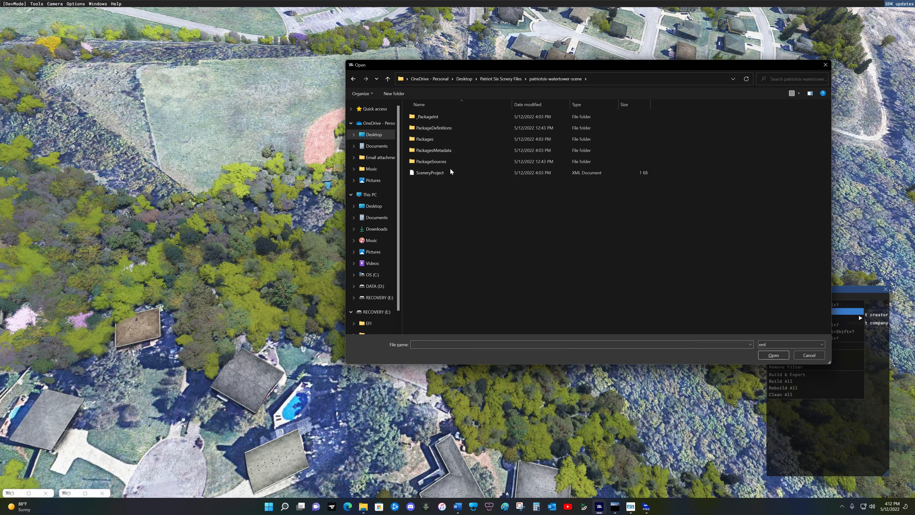
click(451, 175)
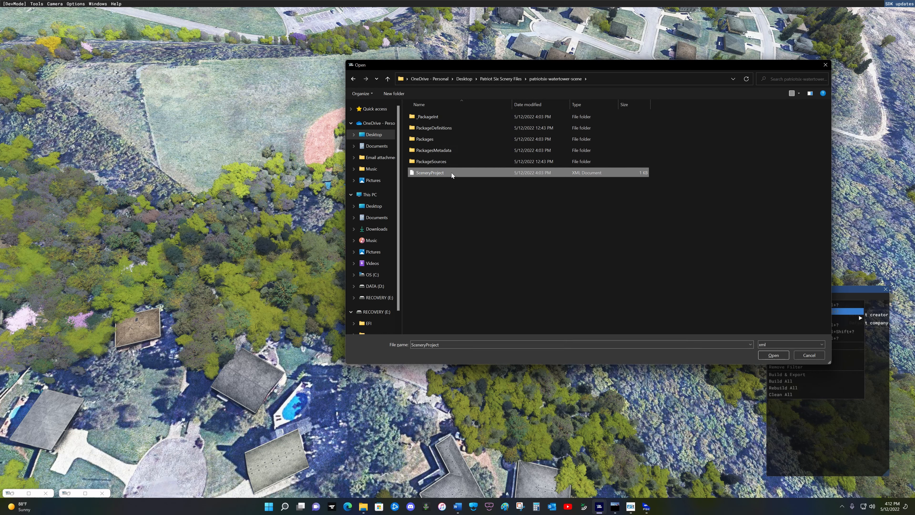
click(773, 356)
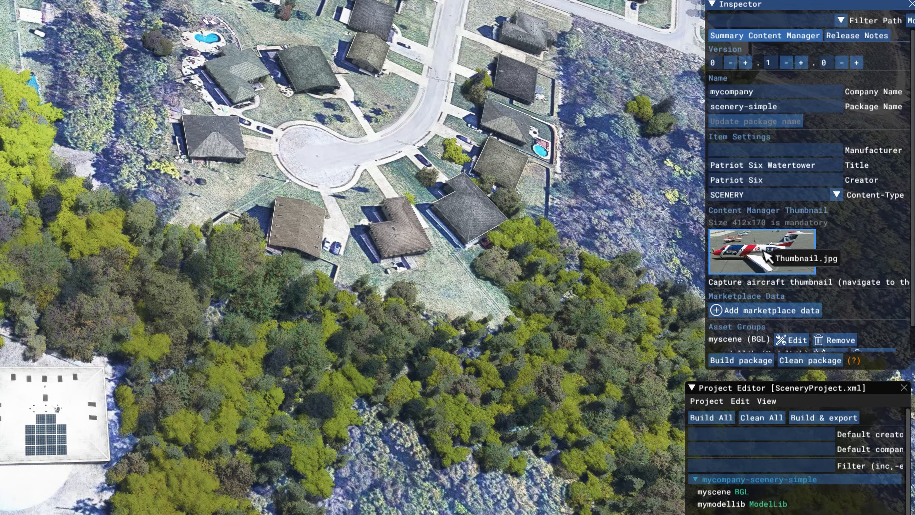
Load the myscene BGL asset group into the Scenery Editor and close the Material Editor.
click(737, 491)
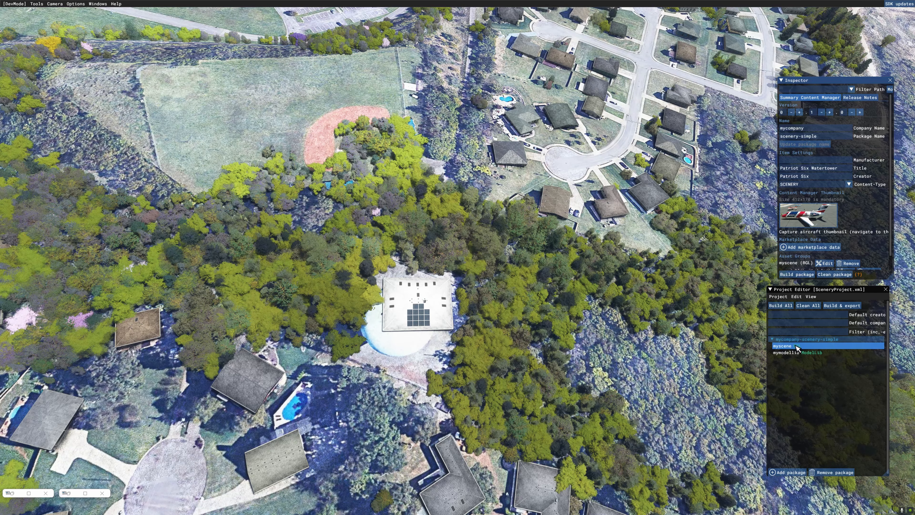
click(795, 346)
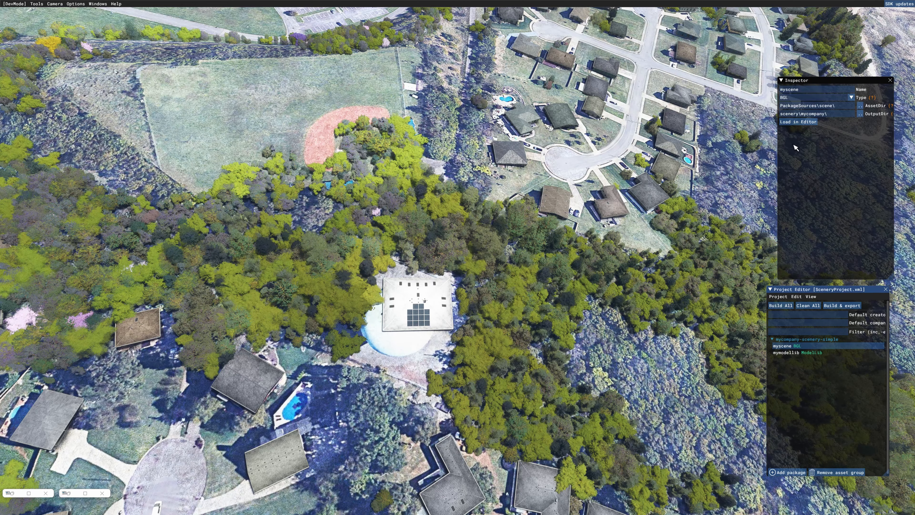
click(797, 123)
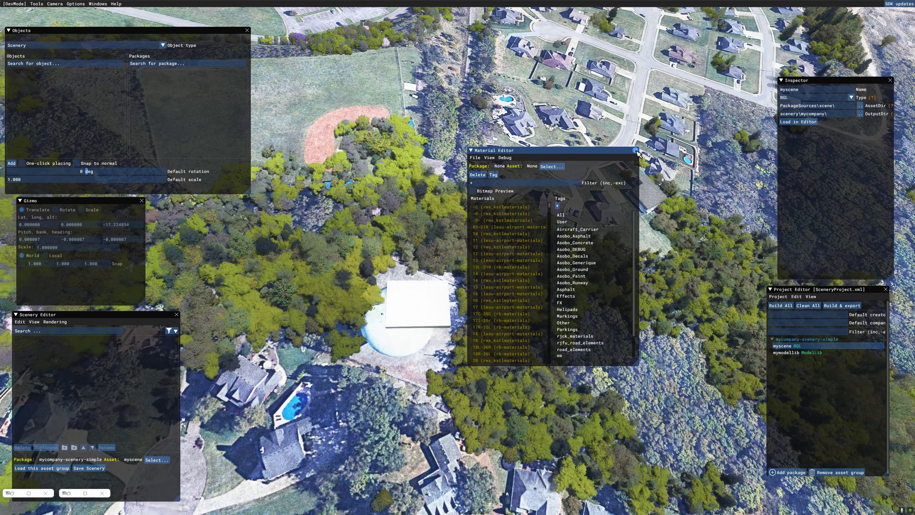
click(635, 150)
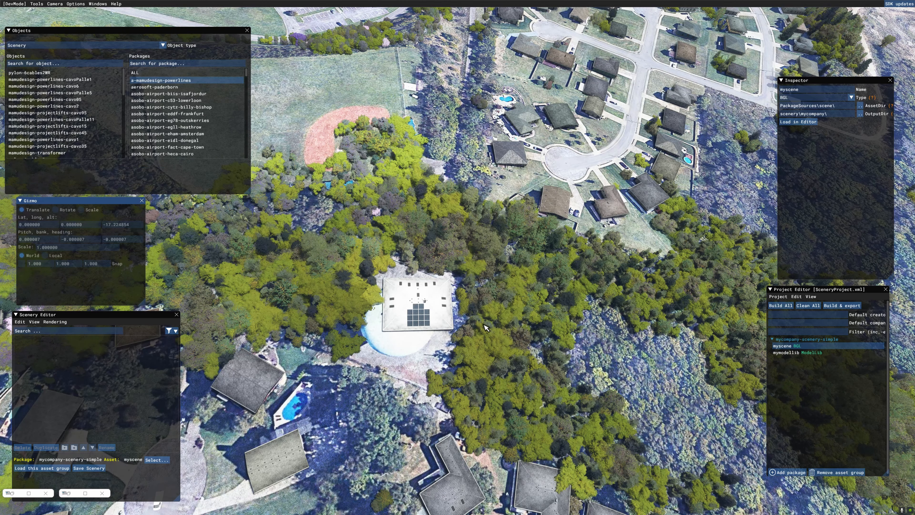
Add a Polygon object and outline it around the white round roof and its clearing in the woods.
click(153, 72)
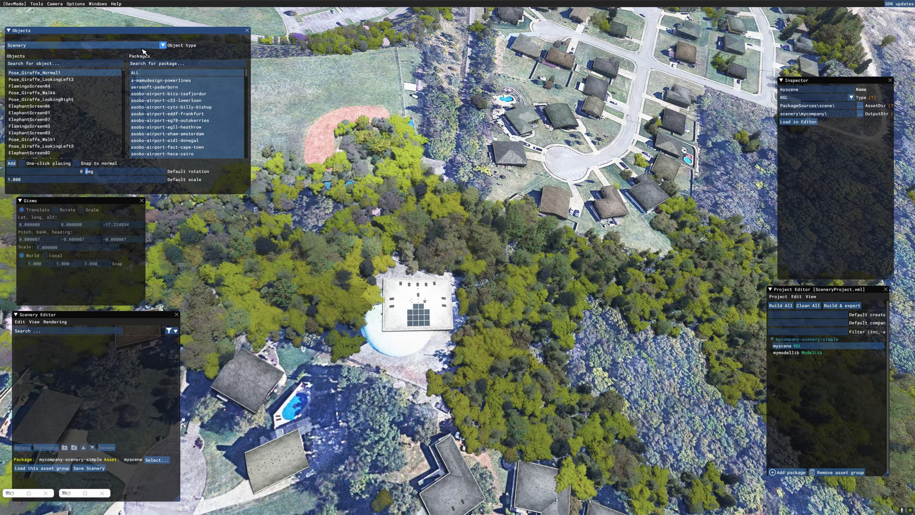
click(162, 46)
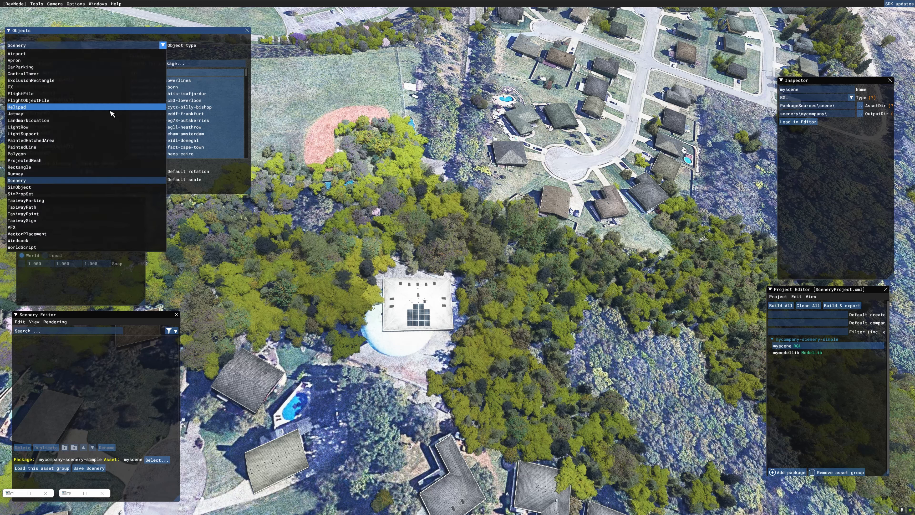
click(50, 154)
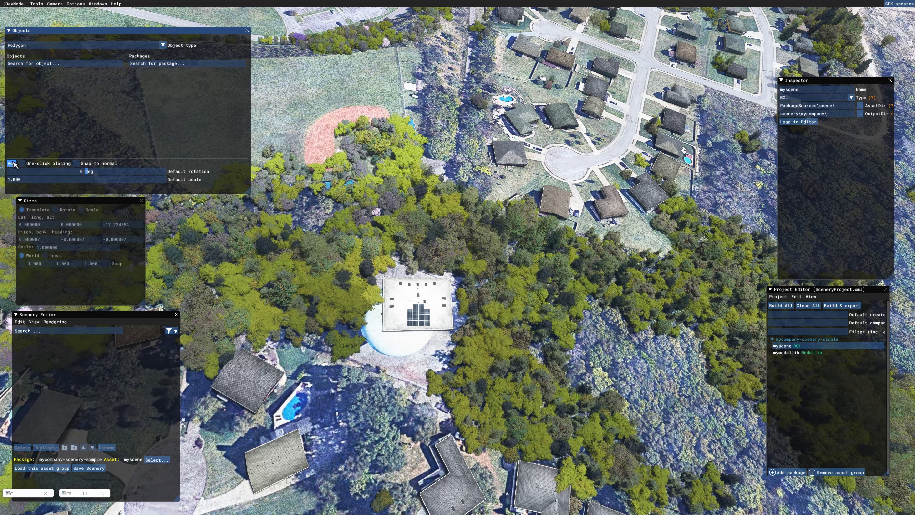
click(12, 163)
click(361, 343)
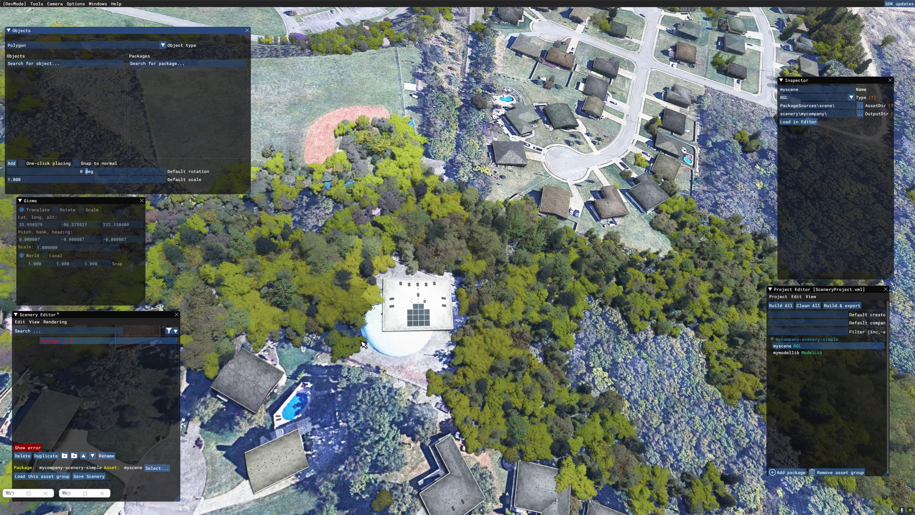
click(389, 254)
click(483, 280)
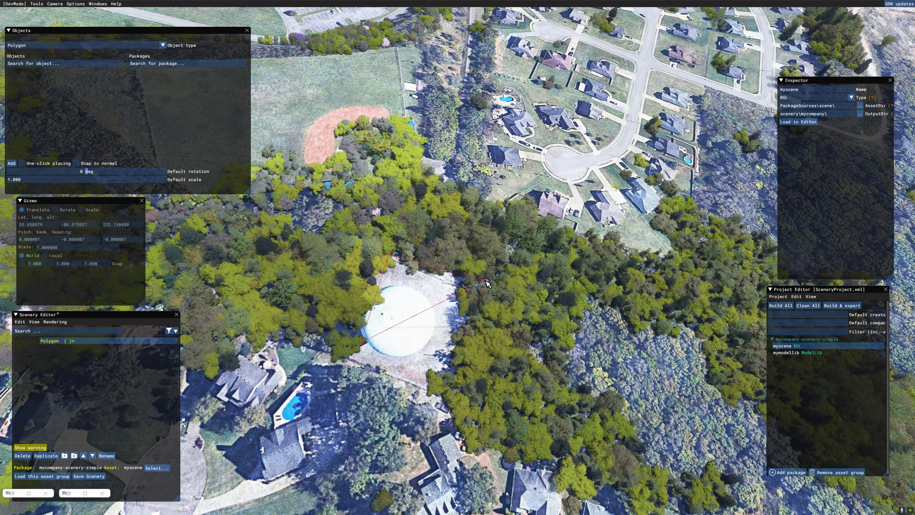
click(454, 358)
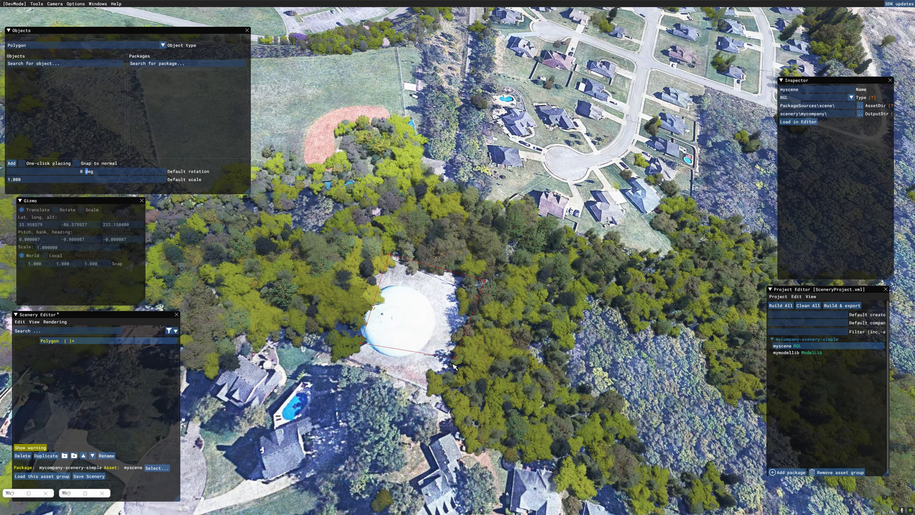
click(393, 373)
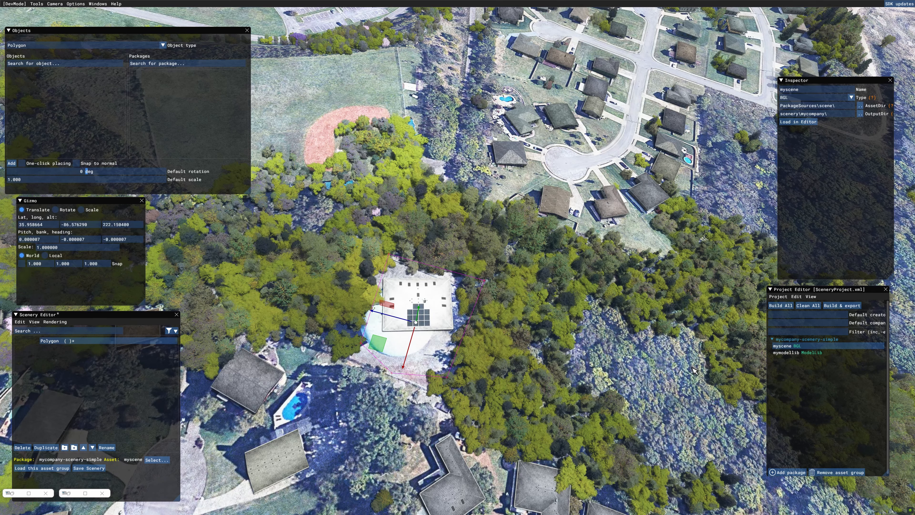
Set the new polygon's properties to exclude all buildings, then close its Properties window.
click(84, 315)
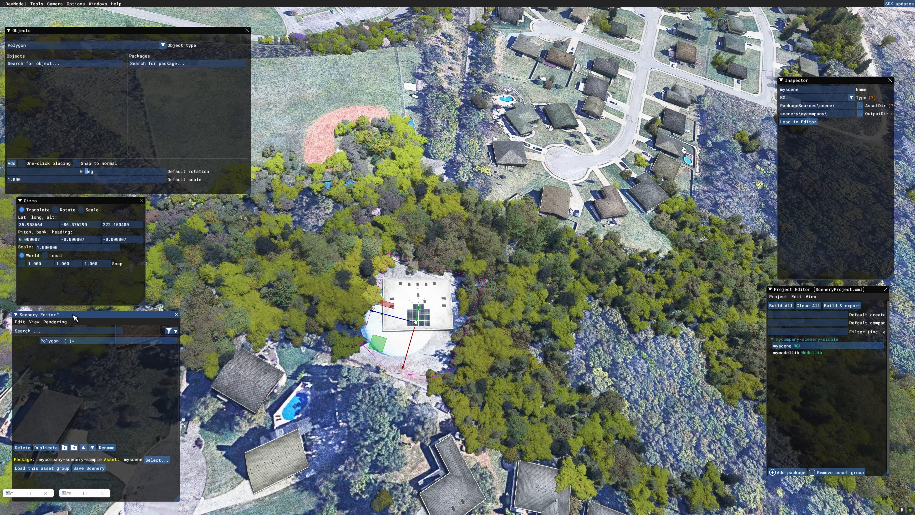
click(36, 322)
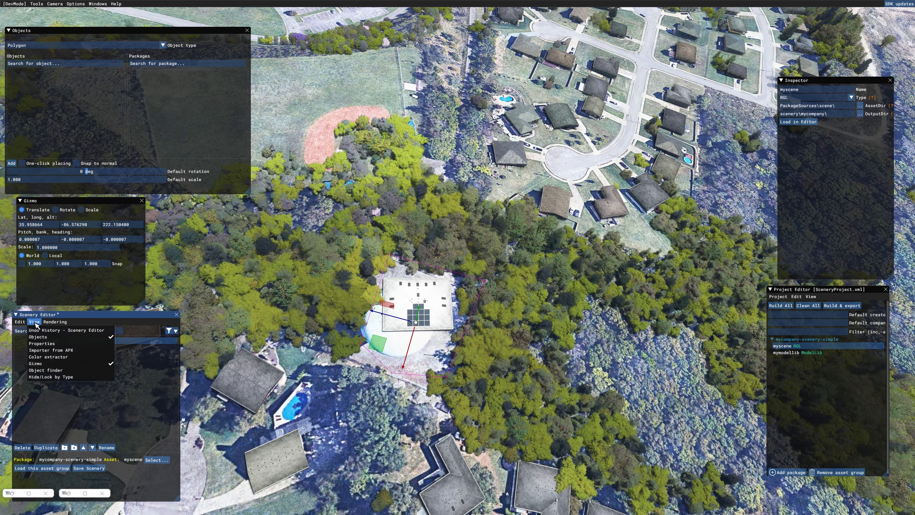
click(63, 347)
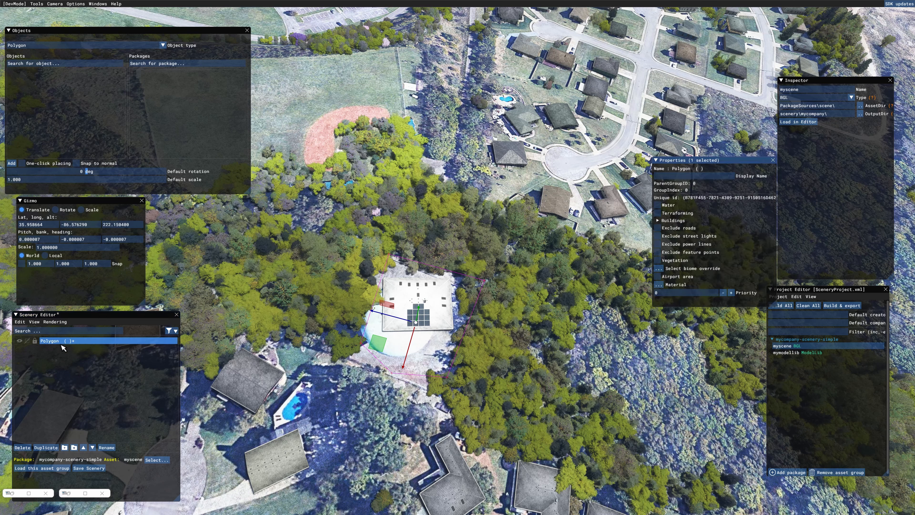
click(659, 220)
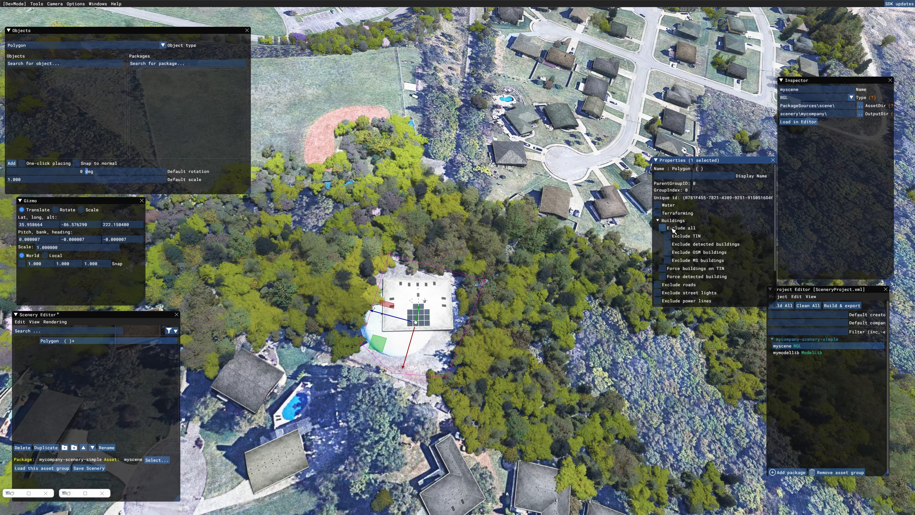
click(663, 228)
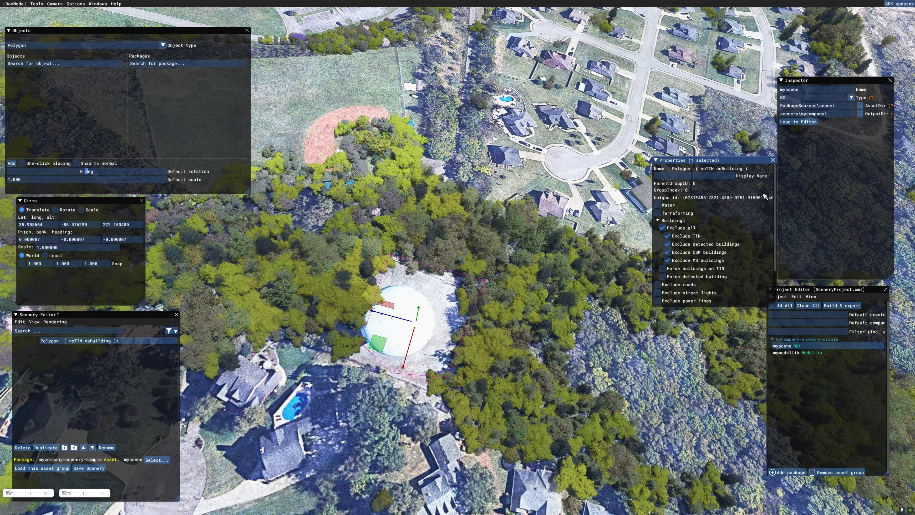
click(772, 159)
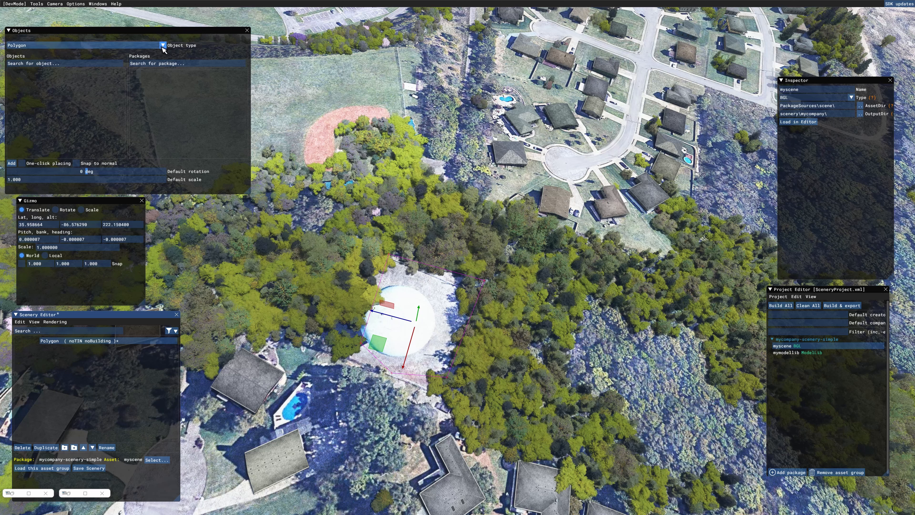
Search the Scenery objects of all packages for "patriot" and add the patriotsixwatertower model to the scene.
click(163, 46)
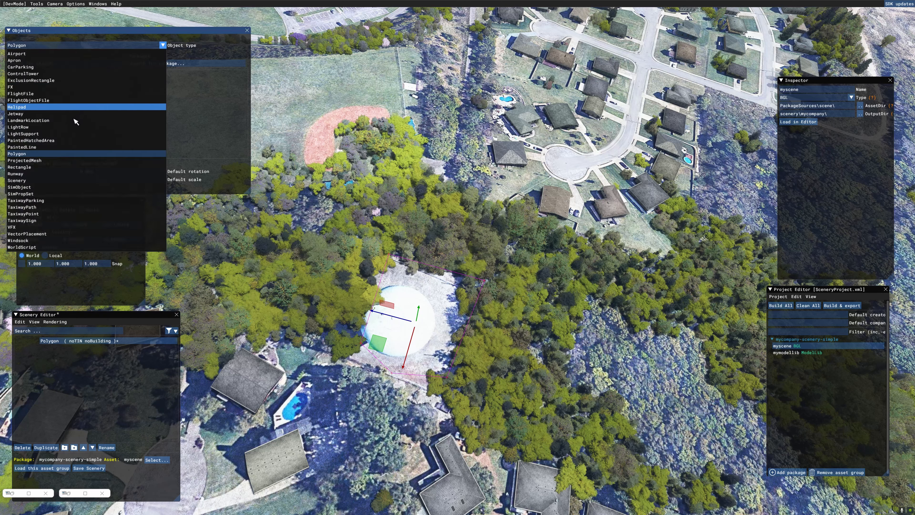
click(51, 180)
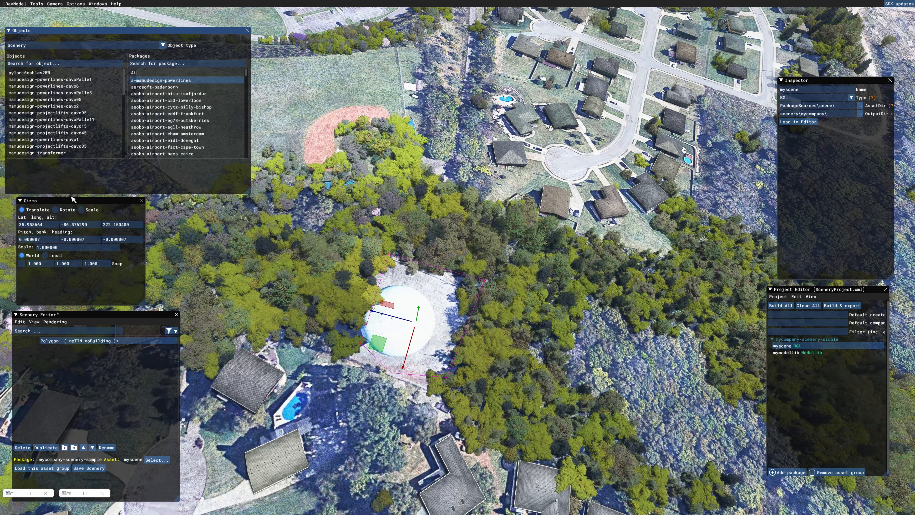
click(141, 73)
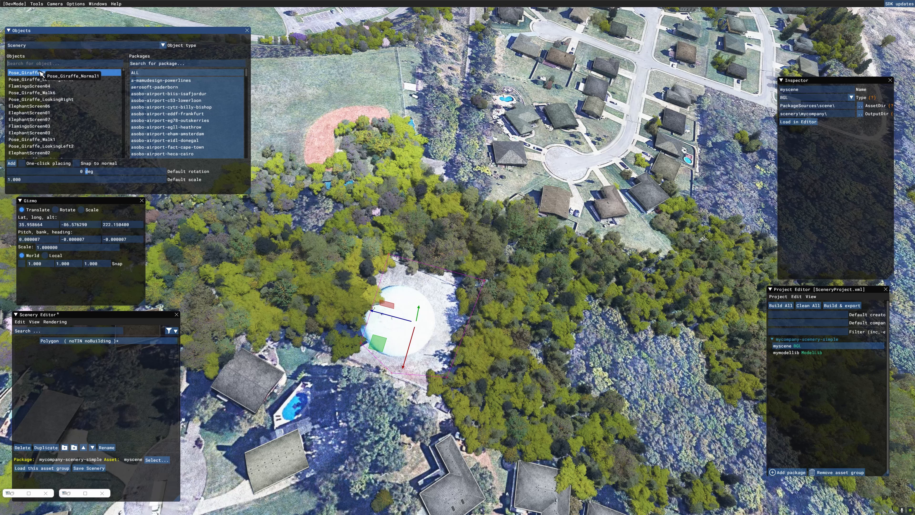
text(pa)
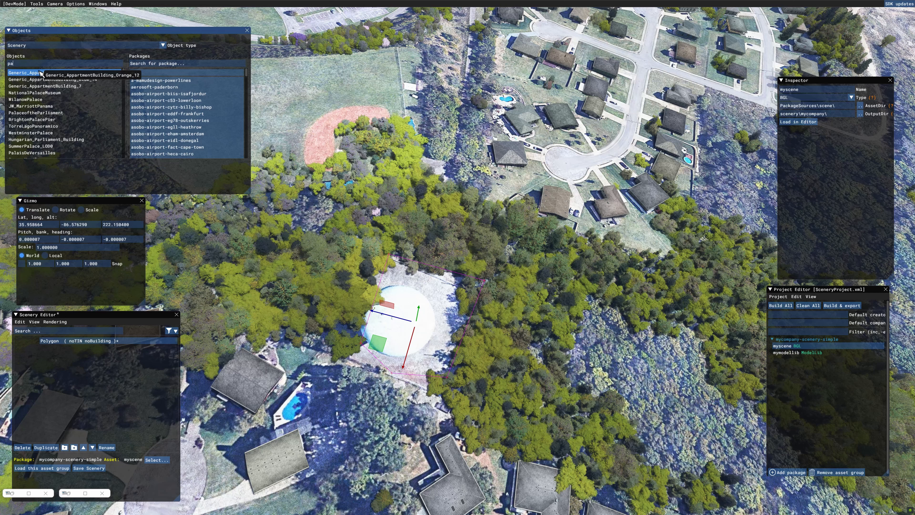
text(triot)
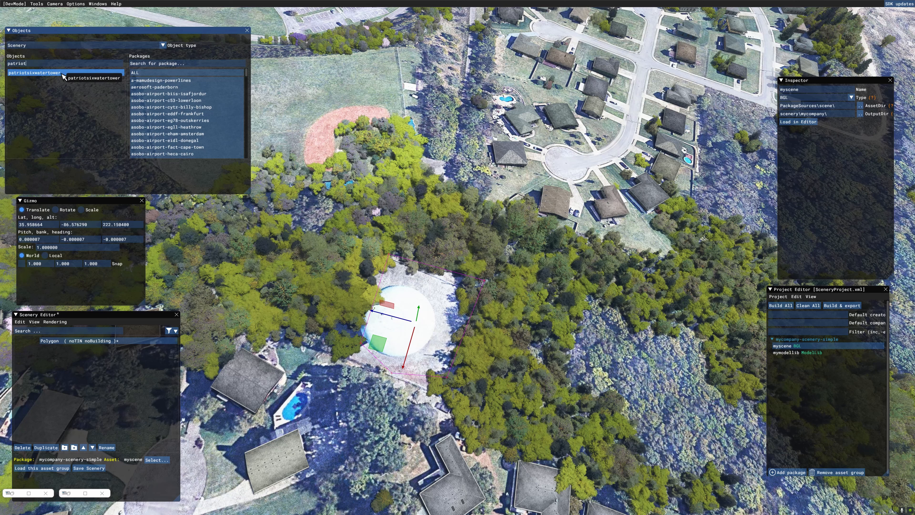
click(43, 72)
click(11, 163)
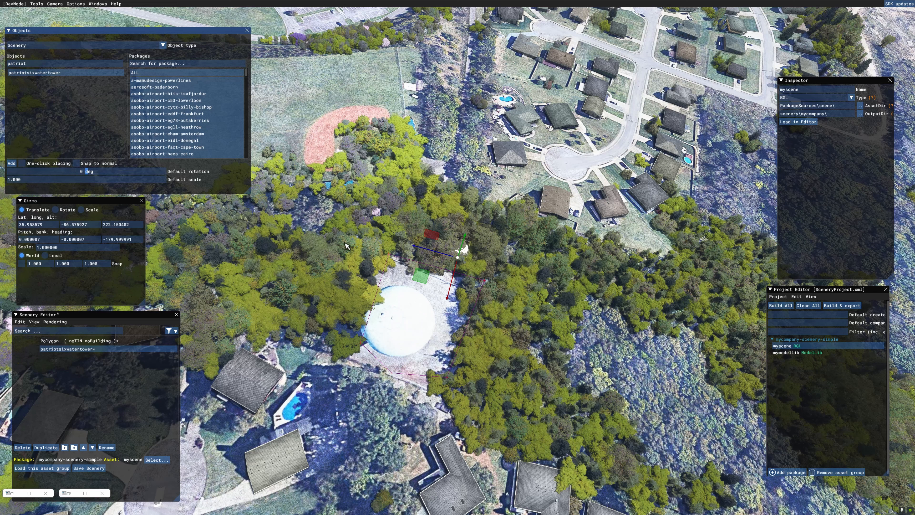
Move the water tower onto the white round roof inside the polygon and set its scale to 3.5.
drag(421, 279, 367, 349)
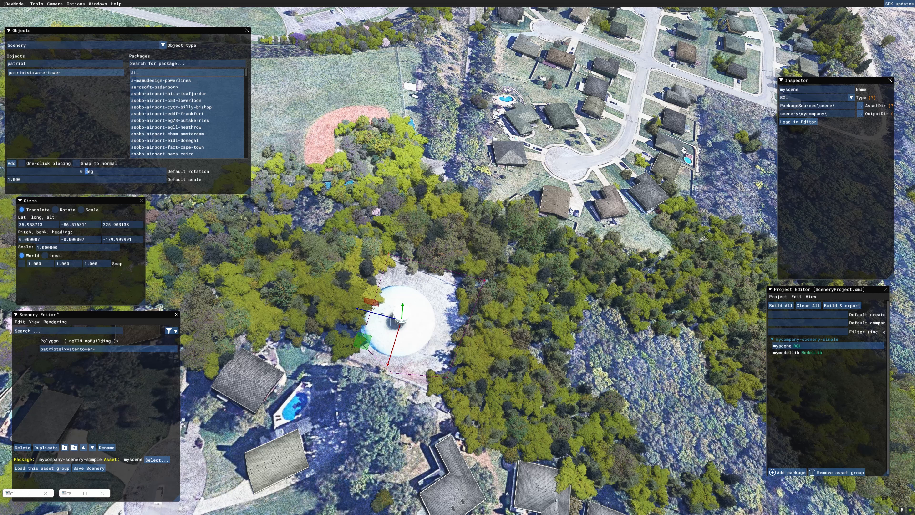
click(72, 249)
text(3)
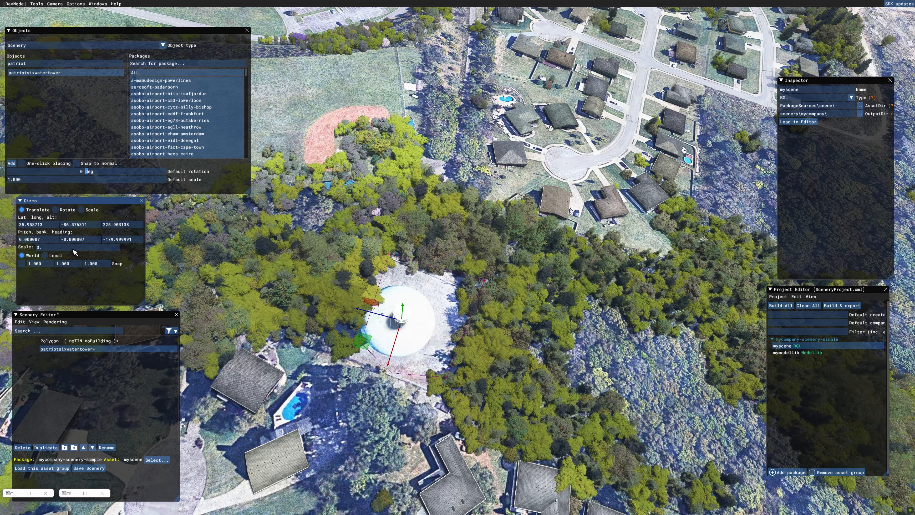
text(.5)
key(Return)
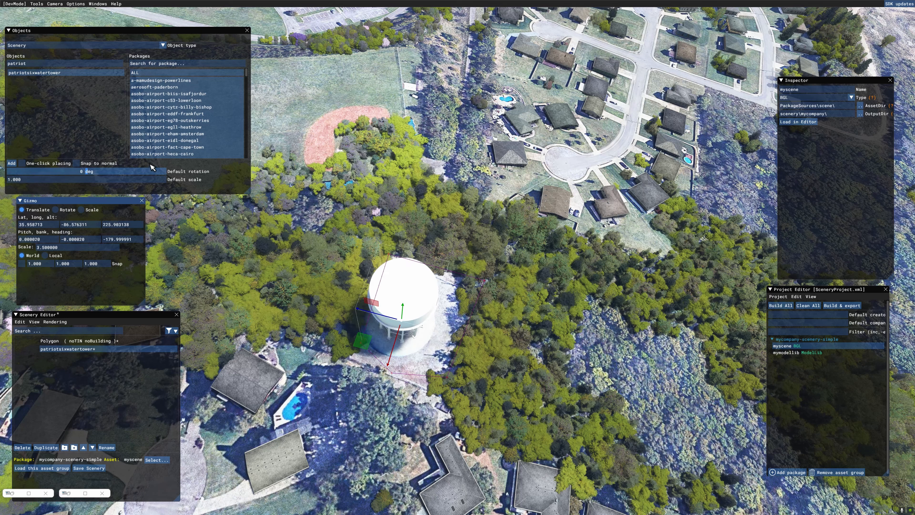
click(506, 381)
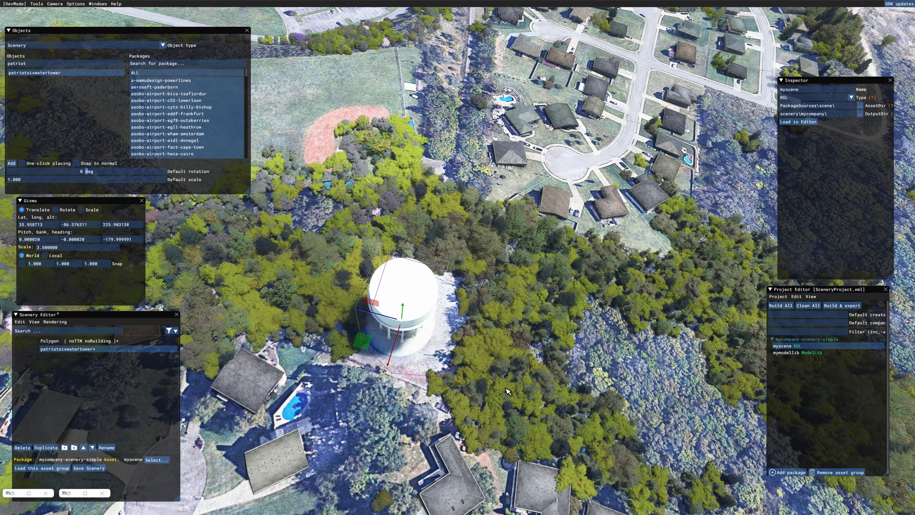
mouse_move(505, 392)
alt+mouse_down()
mouse_move(501, 419)
mouse_move(517, 355)
mouse_move(515, 423)
mouse_move(522, 389)
alt+mouse_up()
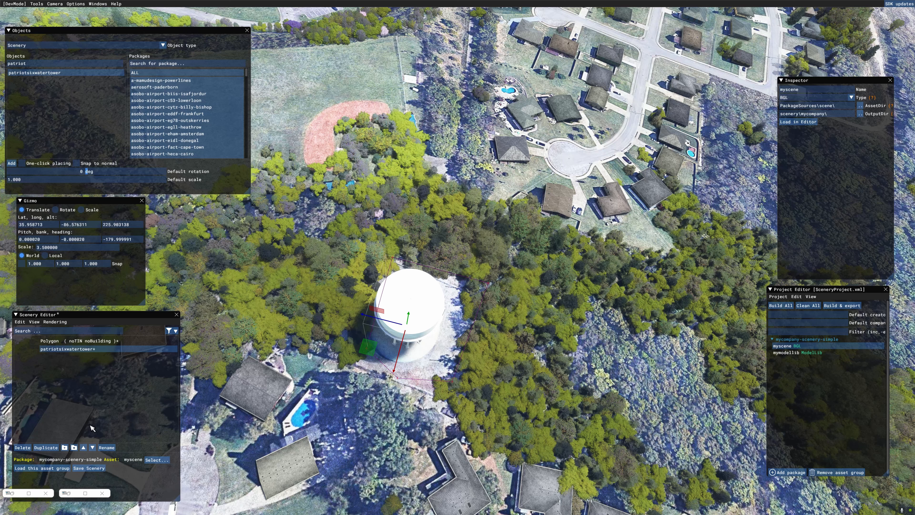
Save the scenery as patriotsixwatertower in the project's PackageSources\scene folder.
click(93, 468)
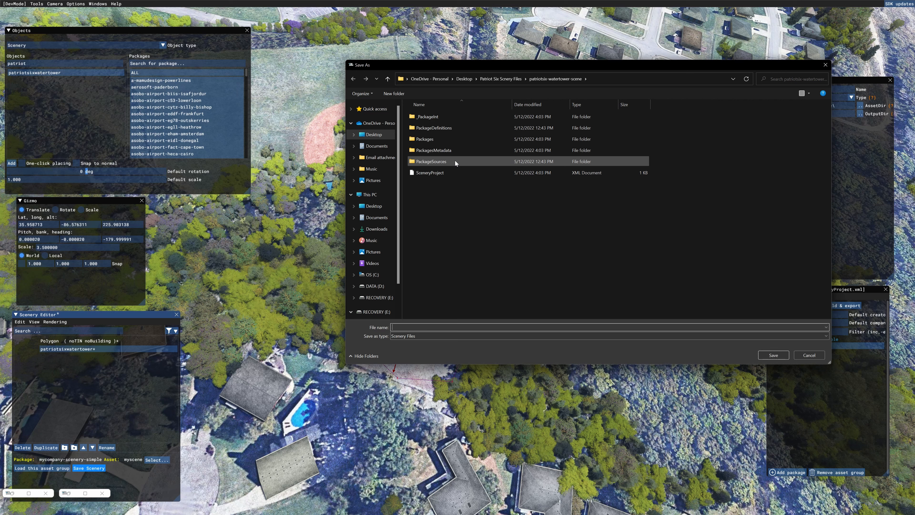
double_click(455, 161)
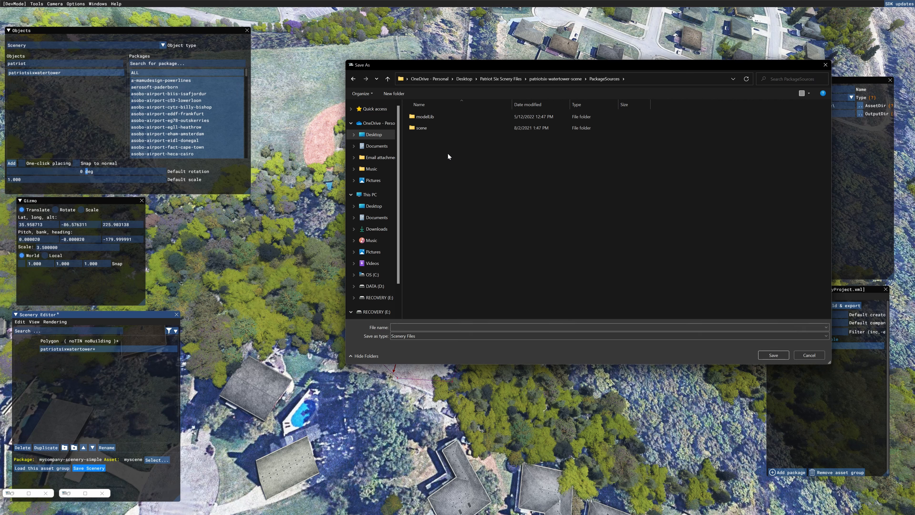
double_click(435, 128)
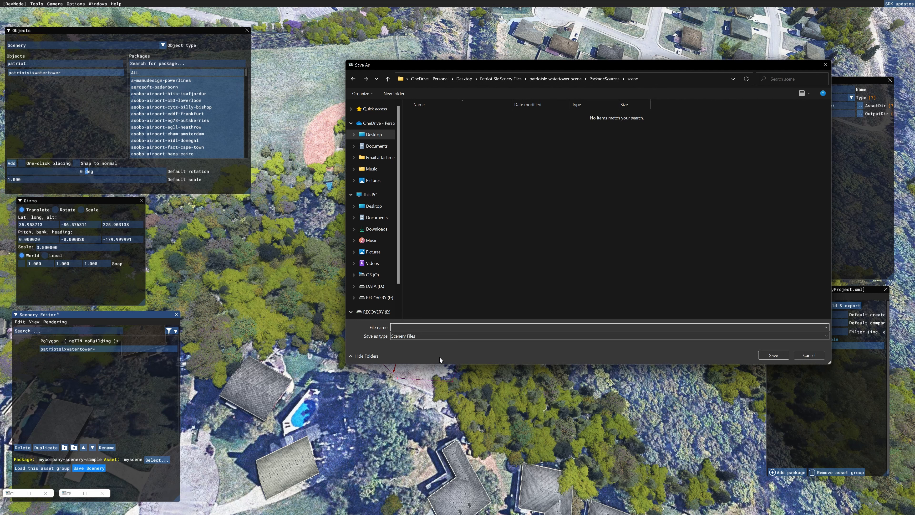
text(patriotsixwatertower)
click(772, 355)
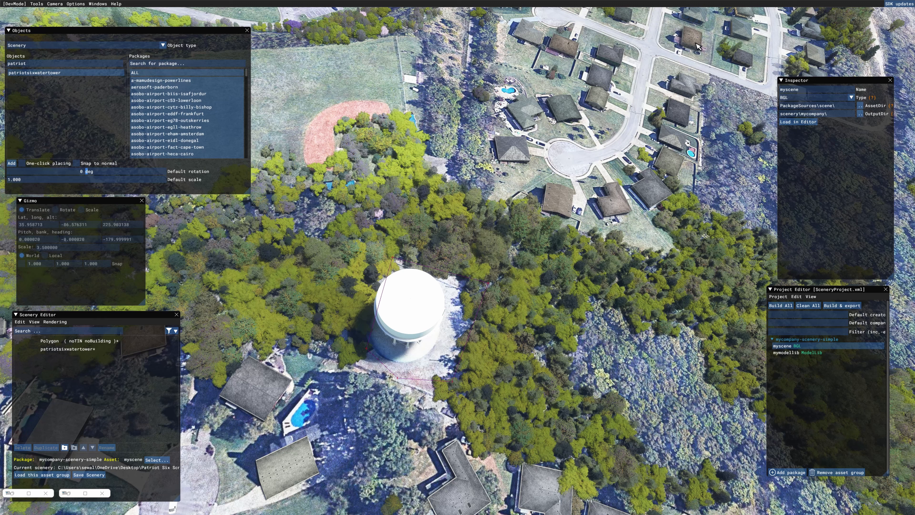
Set the simulation time to about 7:42 PM and view the water tower obliquely at dusk.
mouse_move(398, 50)
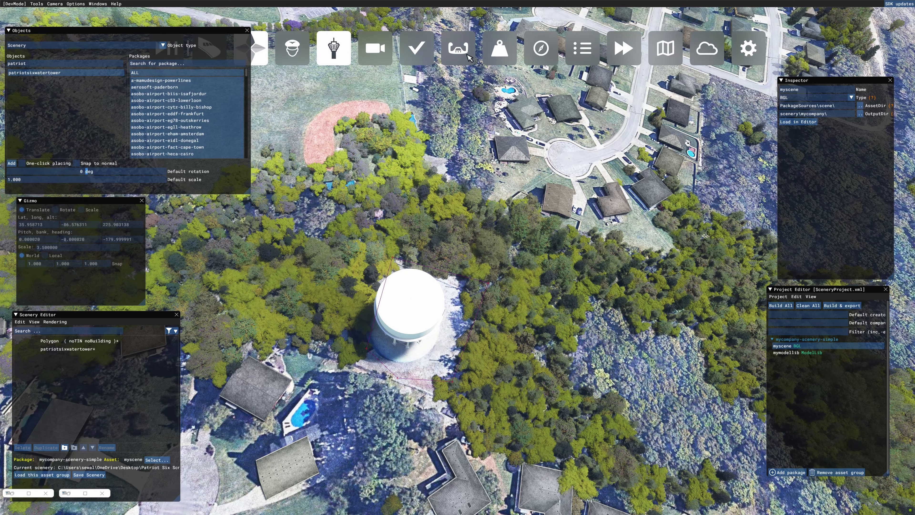
click(707, 55)
click(384, 165)
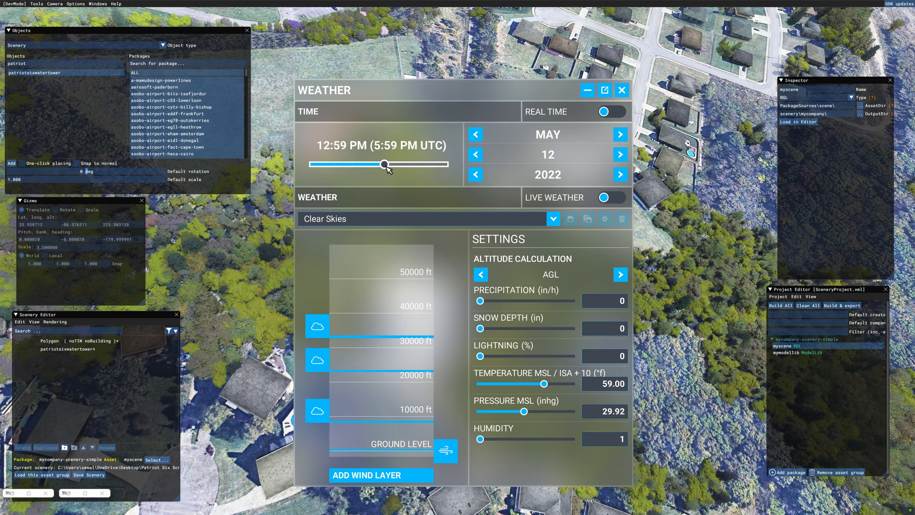
drag(387, 168, 424, 171)
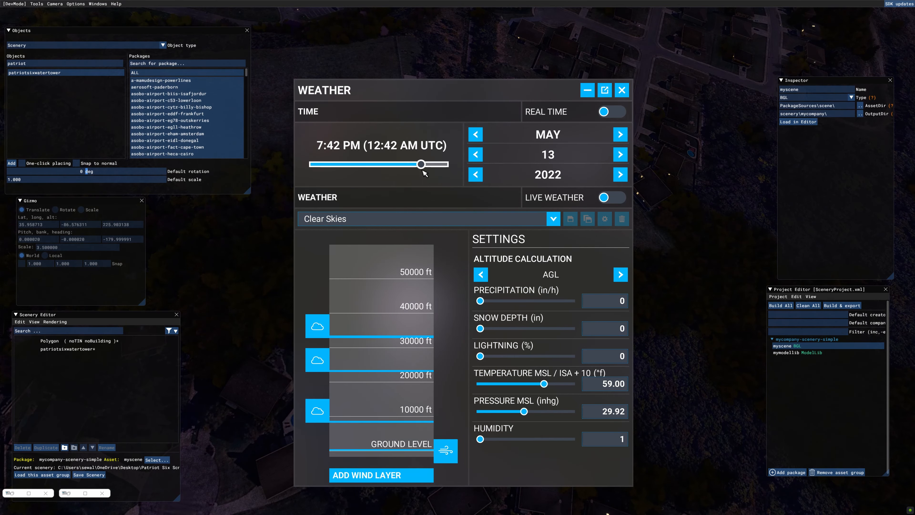
click(621, 90)
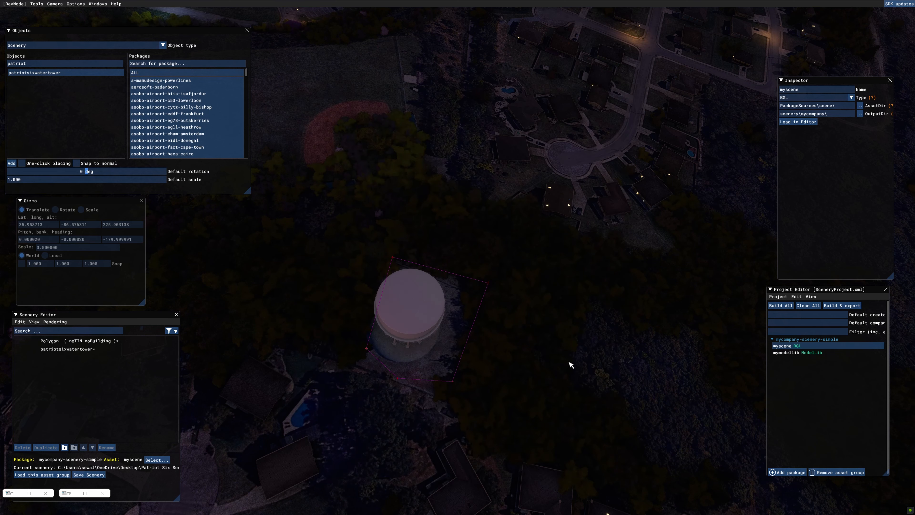
right_drag(569, 362, 609, 320)
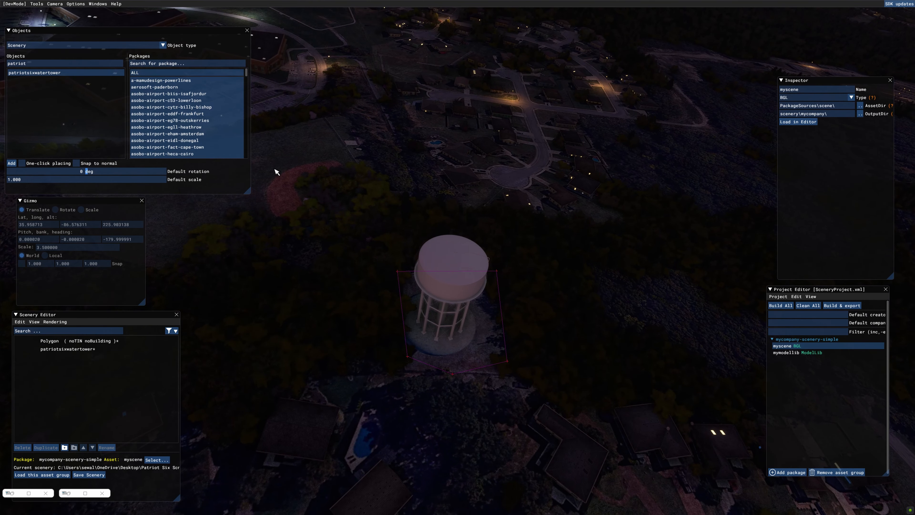
Search the Scenery objects for "xenon" and add the 2301_color_lee_Xenon_5 light on the house side of the water tower.
click(59, 64)
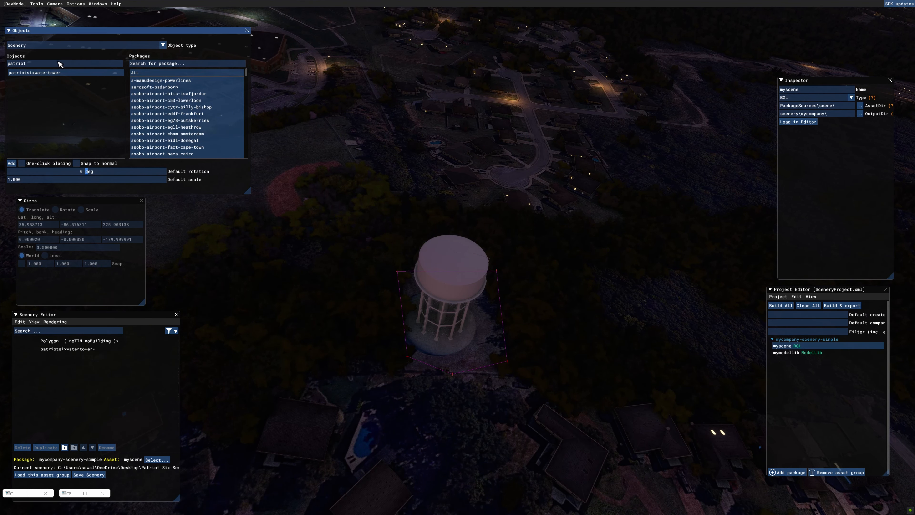
key(BackSpace)
key(BackSpace)
key(BackSpace)
key(BackSpace)
key(BackSpace)
key(BackSpace)
key(BackSpace)
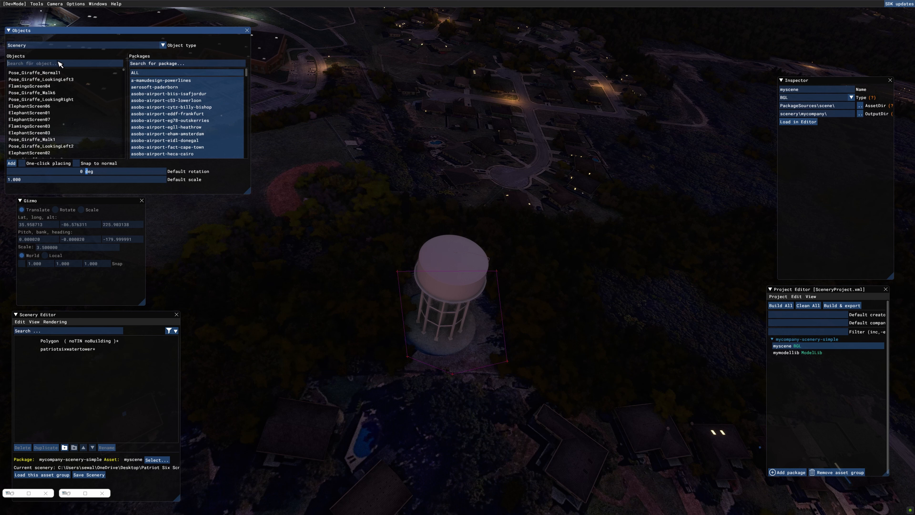
text(xenon)
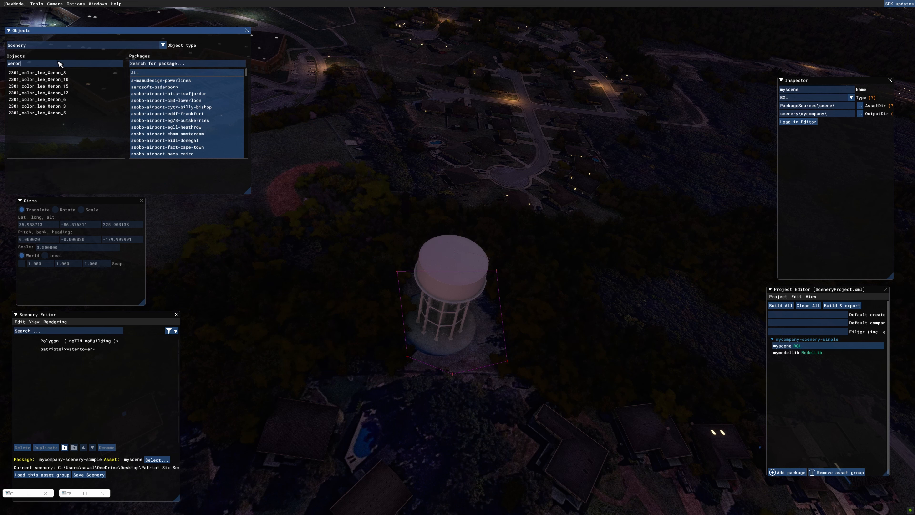
click(80, 113)
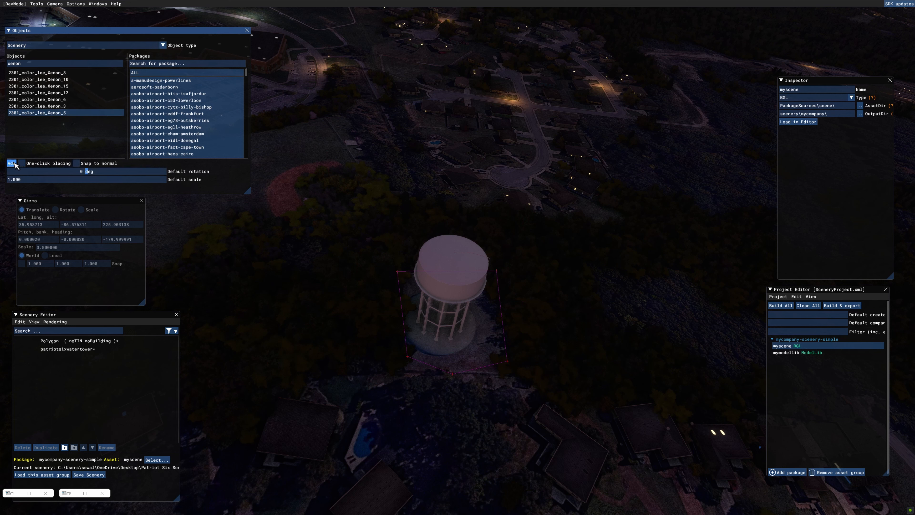
click(13, 163)
drag(431, 281, 470, 389)
Add a second 2301_color_lee_Xenon_5 light and place it in the trees on the opposite side of the water tower.
key(s)
key(a)
key(a)
right_drag(465, 467, 713, 460)
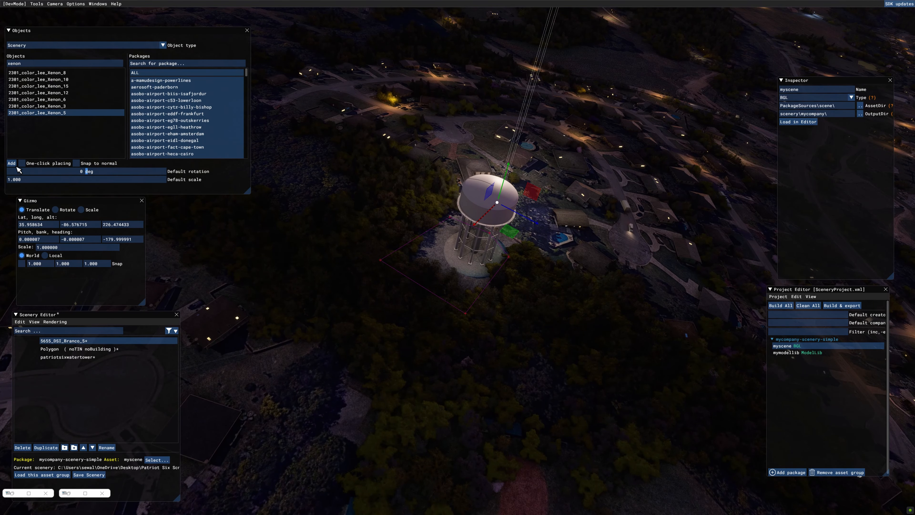
click(13, 165)
drag(468, 294, 439, 410)
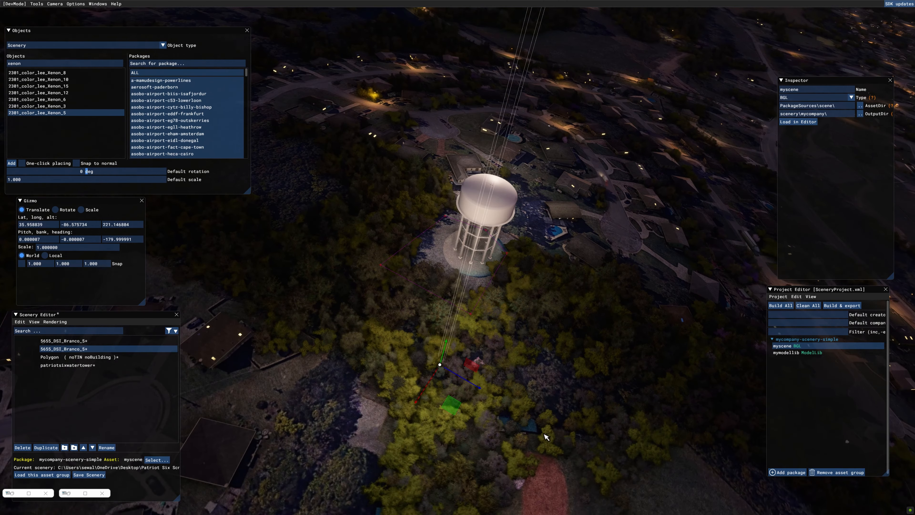
Add the color_flash_lee_lights_vermelho_alizarina_100 object from the "vermelho" results and move it to the ground beside the water tower's base.
key(d)
right_drag(883, 481, 502, 427)
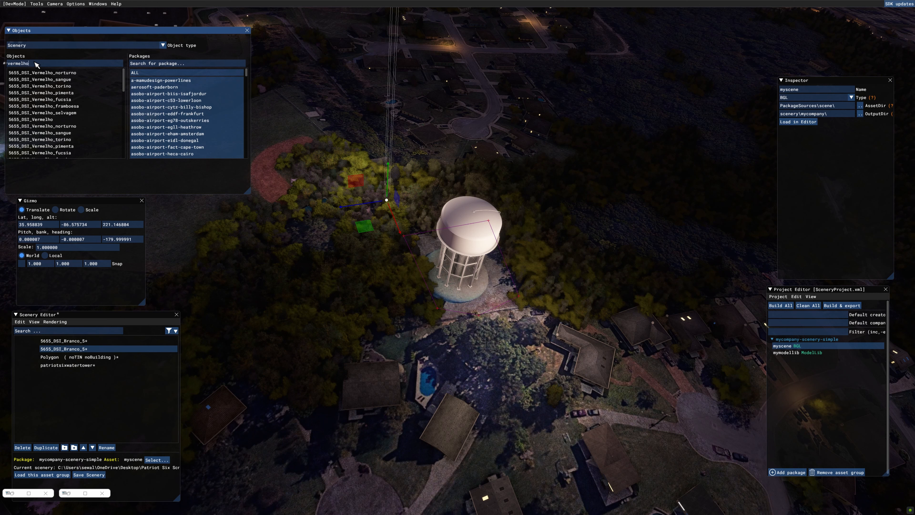
scroll(104, 103, down, 2)
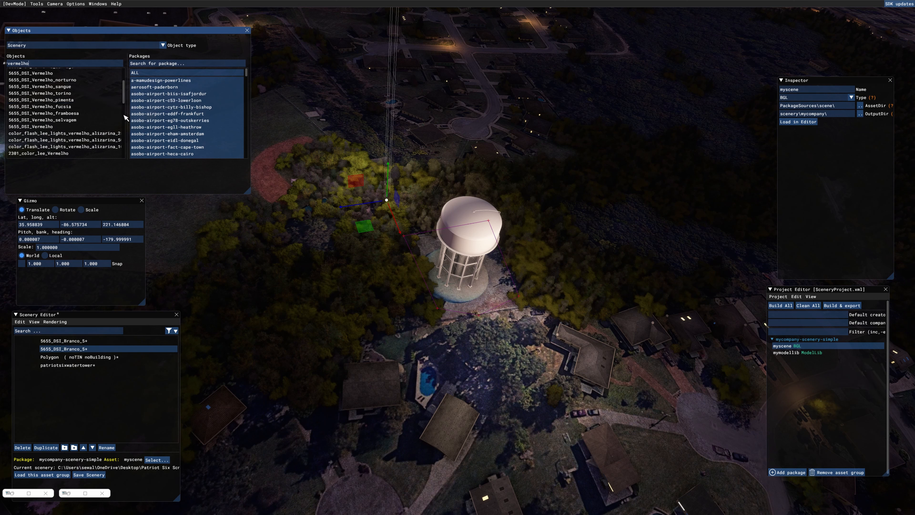
click(108, 146)
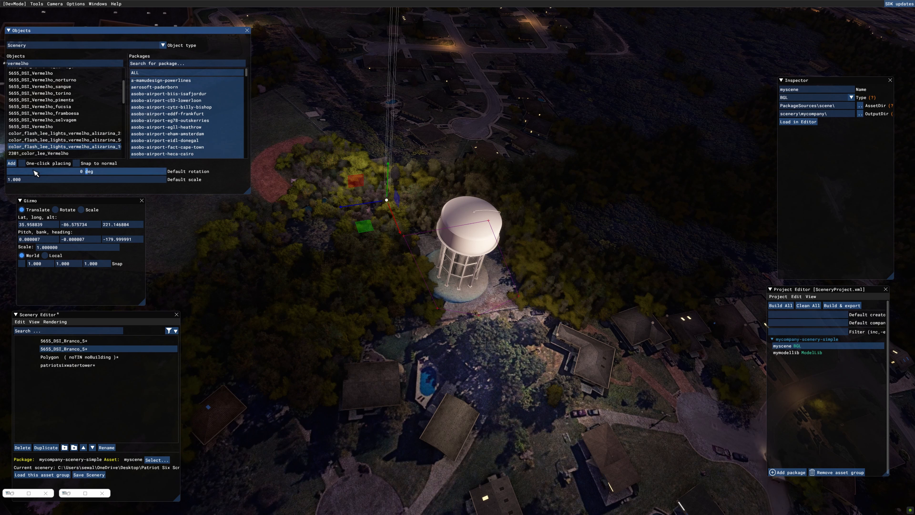
click(12, 163)
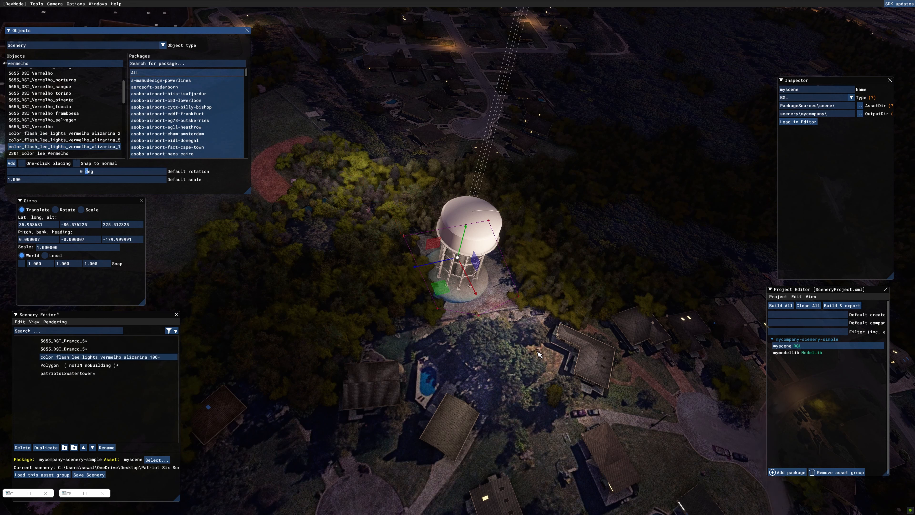
drag(440, 292, 444, 339)
scroll(481, 373, up, 4)
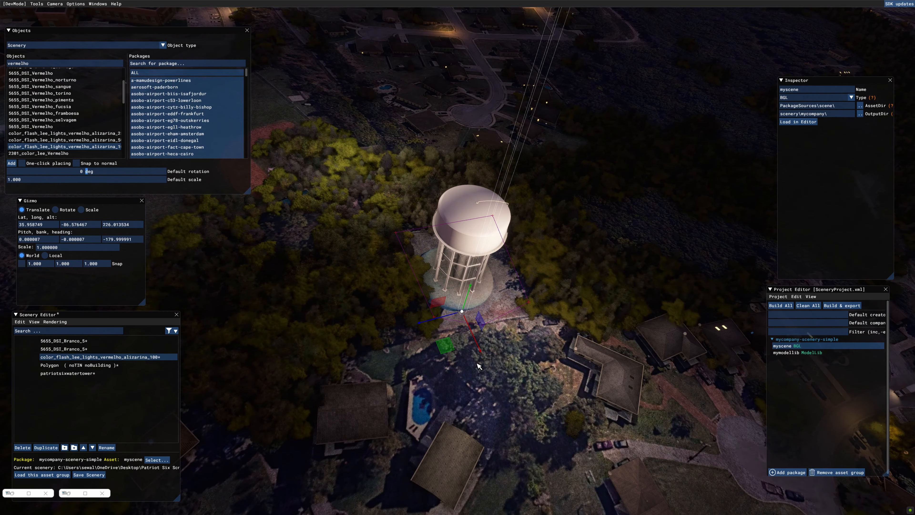
scroll(476, 361, down, 5)
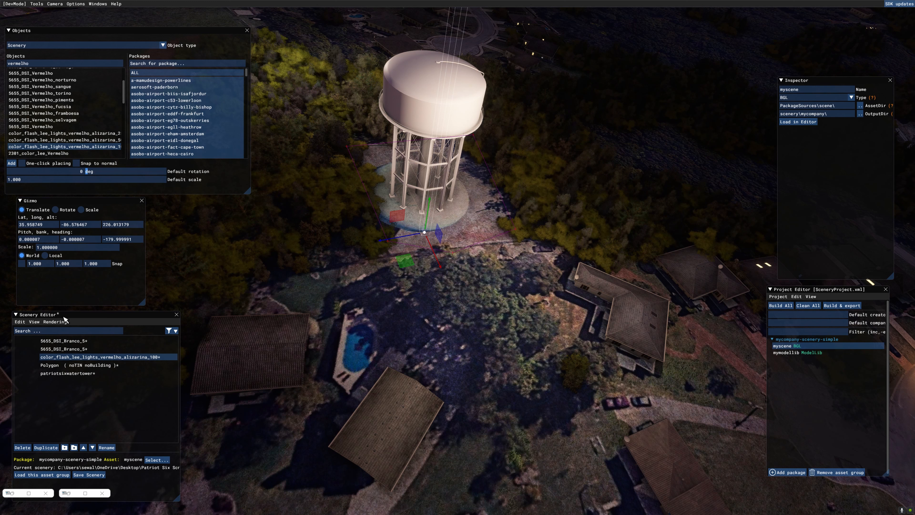
Show the flashing red light's properties, disable Snap to ground and set its offset to ground to 50.
click(34, 321)
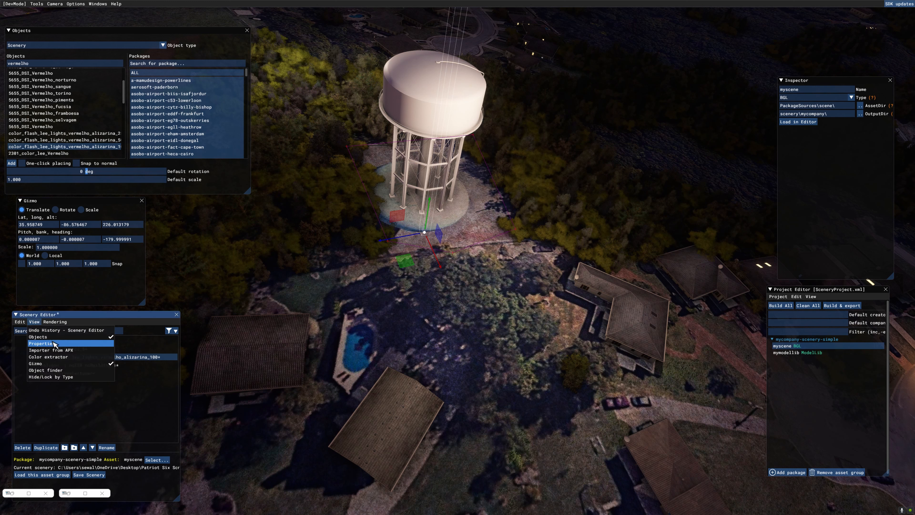
click(54, 343)
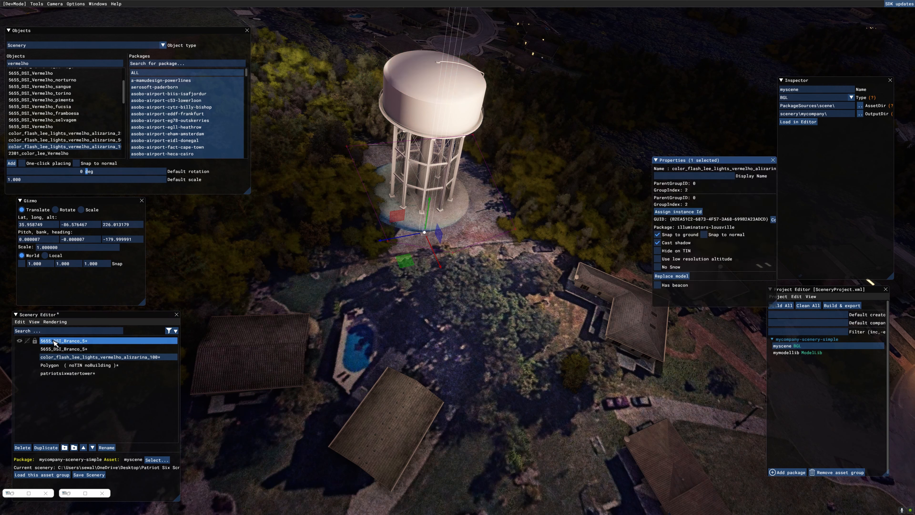
click(658, 235)
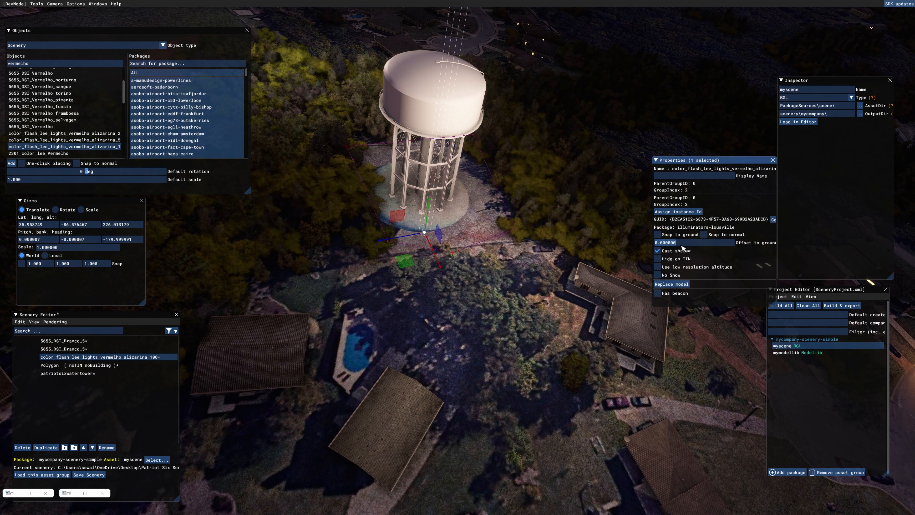
text(50)
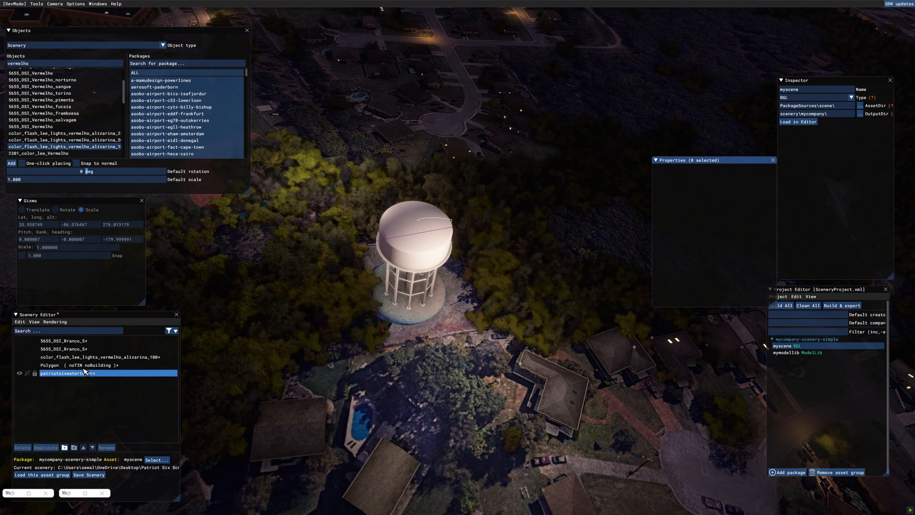
Scale the flashing red light to about 1.87 and set its offset to ground to 45.
click(131, 357)
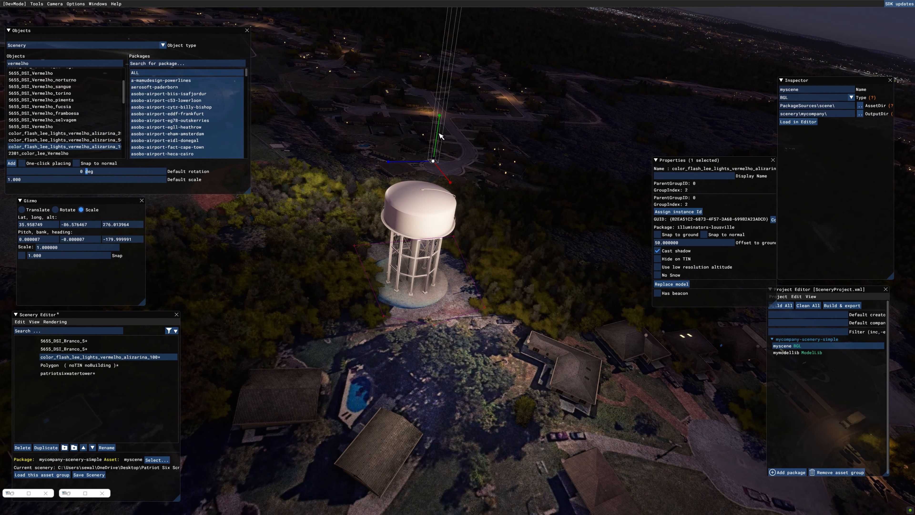
drag(441, 133, 443, 122)
click(697, 244)
text(45)
key(Return)
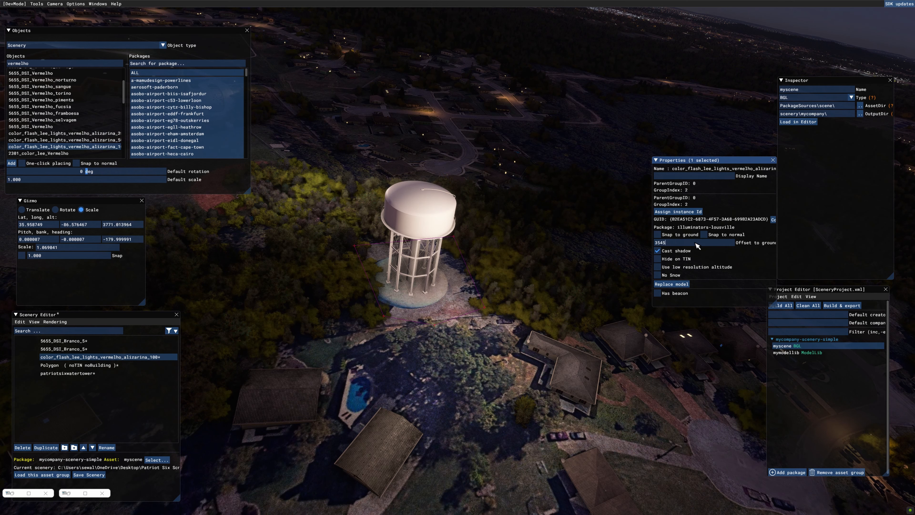
Use the Translate gizmo to lower the flashing red light and centre it on top of the water tower's tank.
click(21, 210)
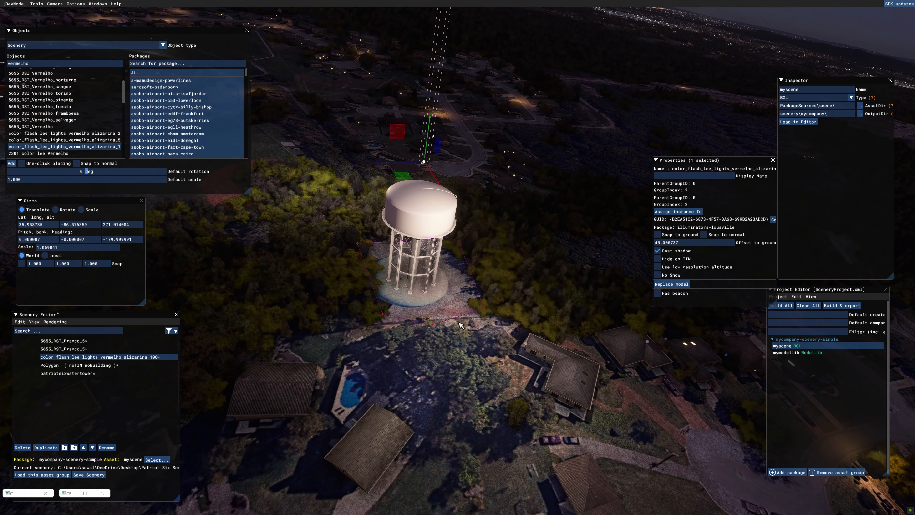
drag(394, 134, 402, 162)
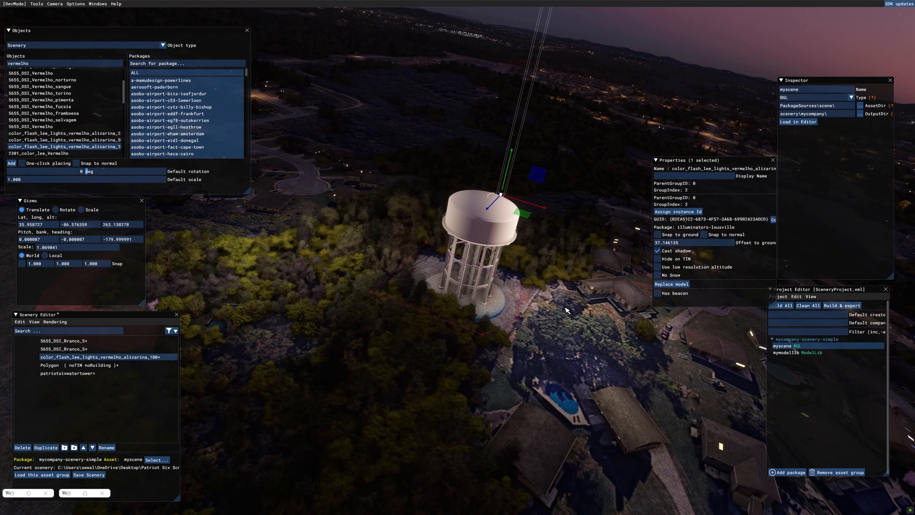
drag(522, 208, 510, 212)
drag(553, 212, 559, 220)
drag(559, 220, 556, 216)
drag(530, 194, 527, 197)
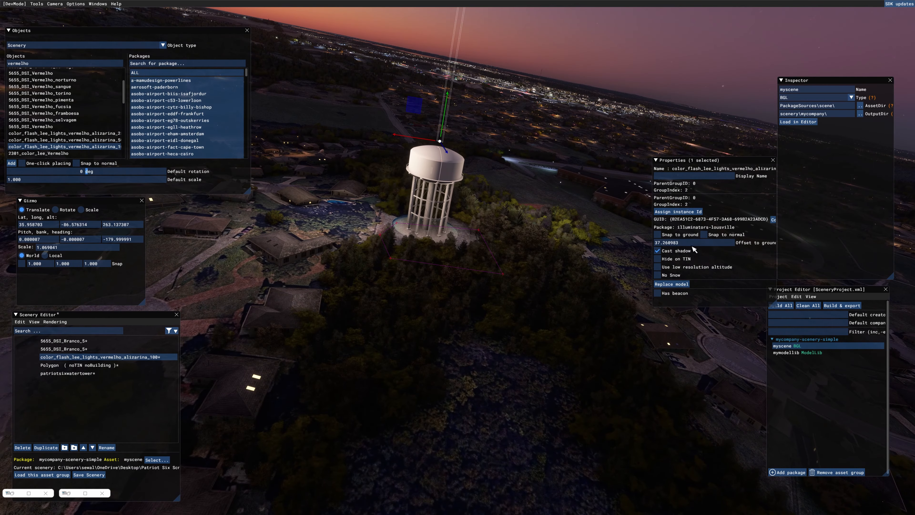
Set the flashing red light's offset to ground to 34, check the tower from above and close the properties.
double_click(690, 242)
text(36)
key(BackSpace)
text(4)
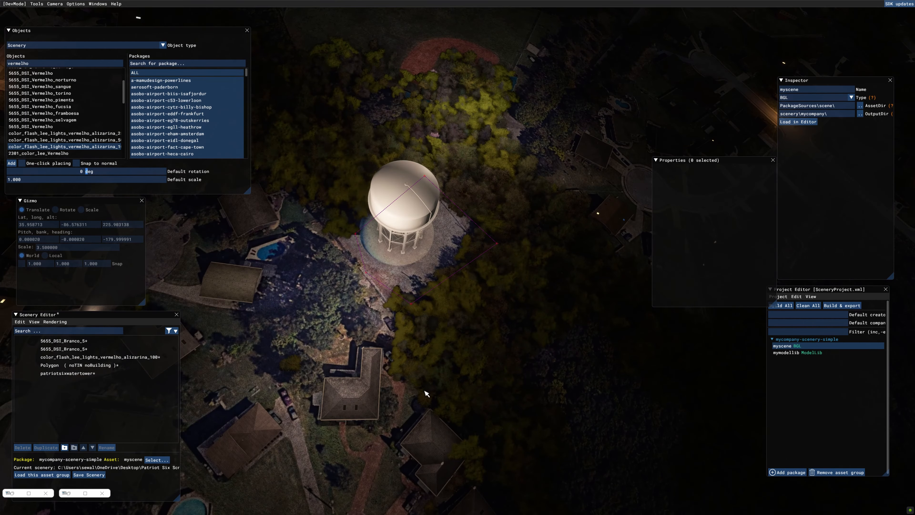
right_drag(425, 388, 433, 343)
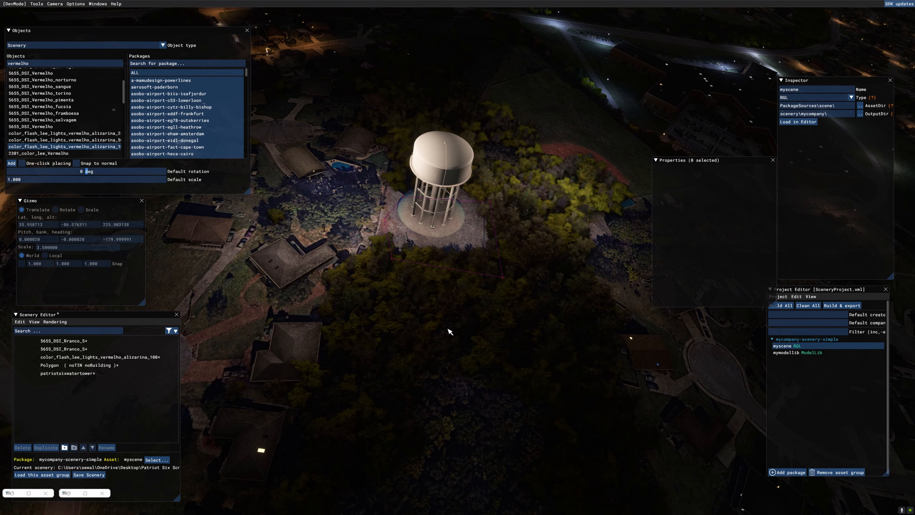
click(772, 160)
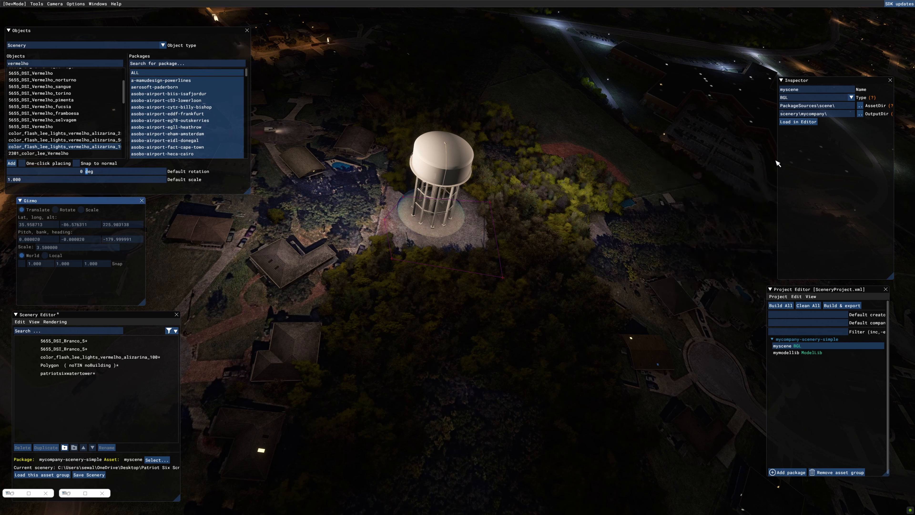
Save the scenery and build the mycompany-scenery-simple package.
click(85, 474)
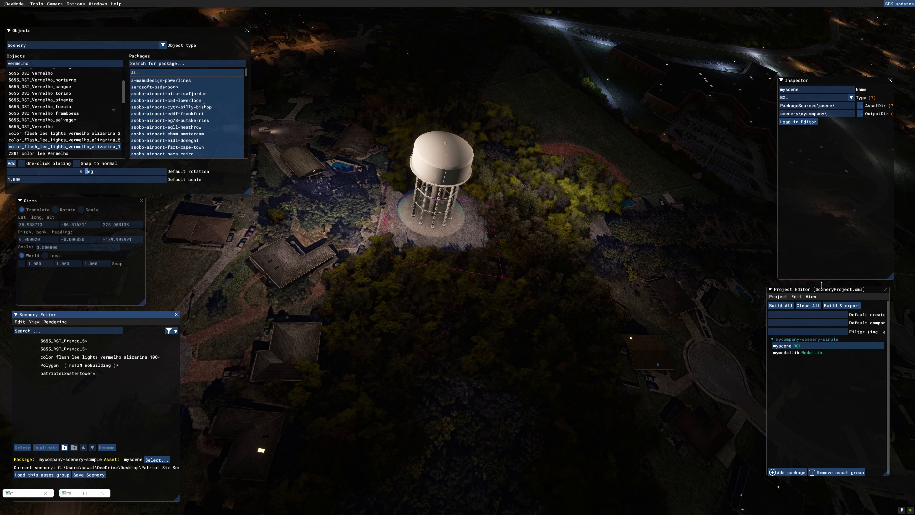
click(794, 339)
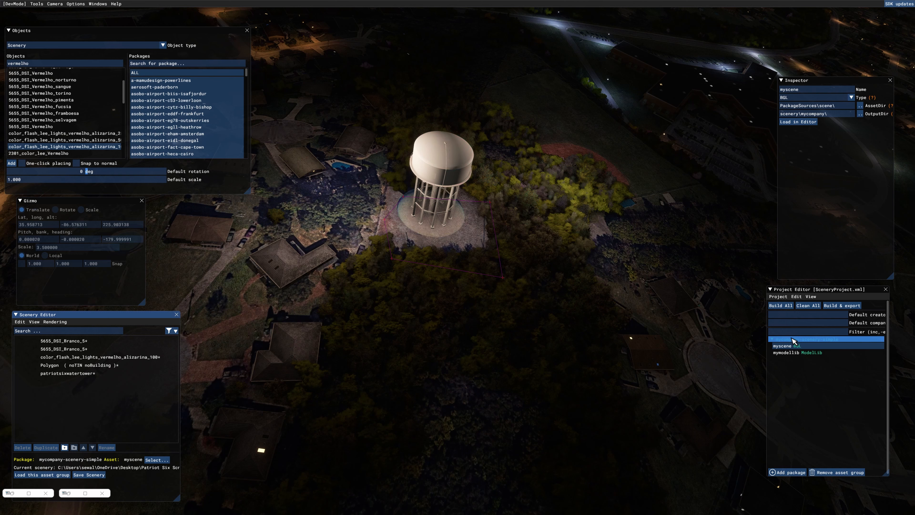
click(793, 341)
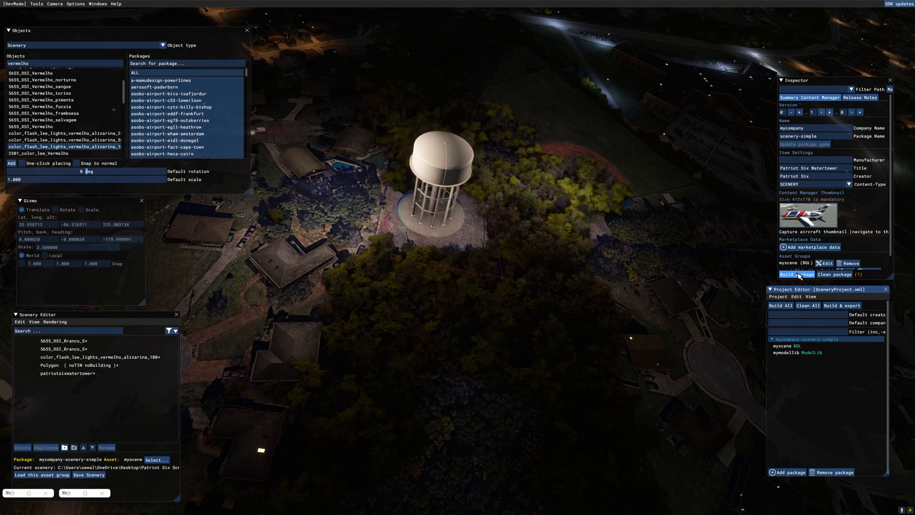
click(797, 274)
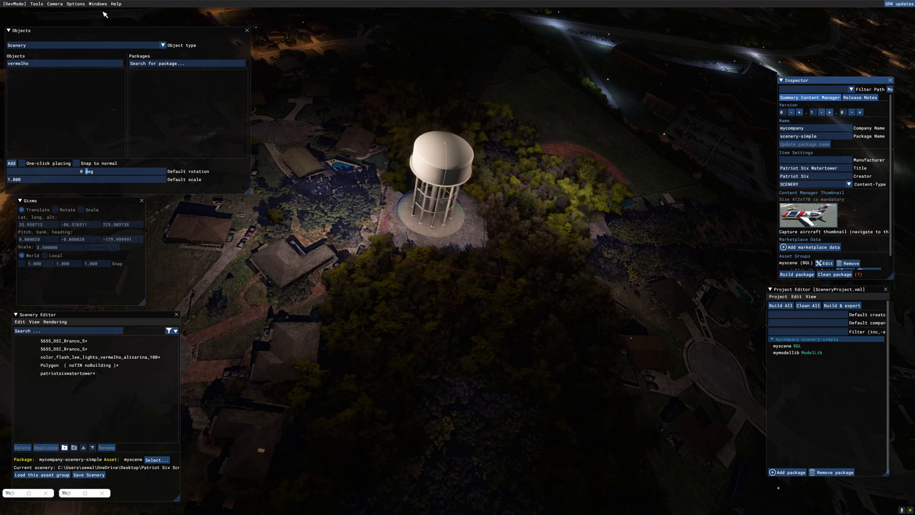
Close the Scenery Editor and the Project Editor, and switch to the Community folder in File Explorer.
click(36, 4)
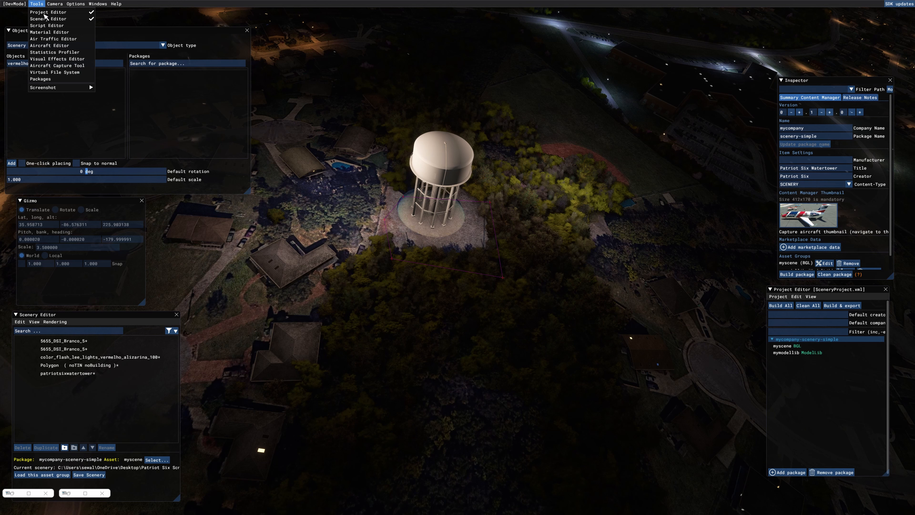
click(47, 19)
click(36, 4)
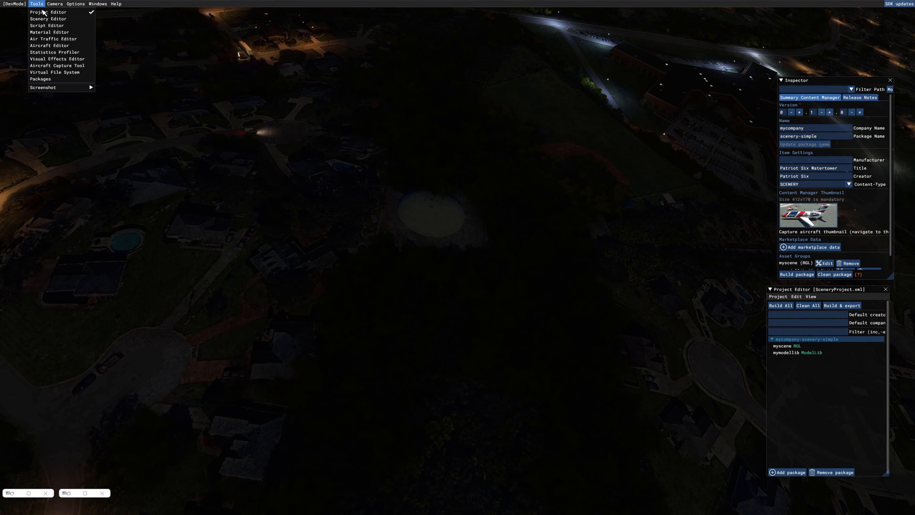
click(47, 13)
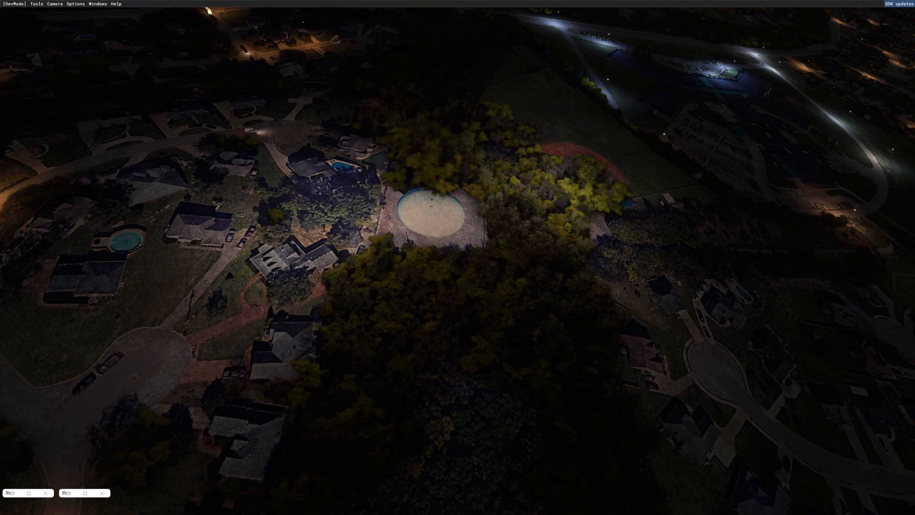
key(alt+Tab)
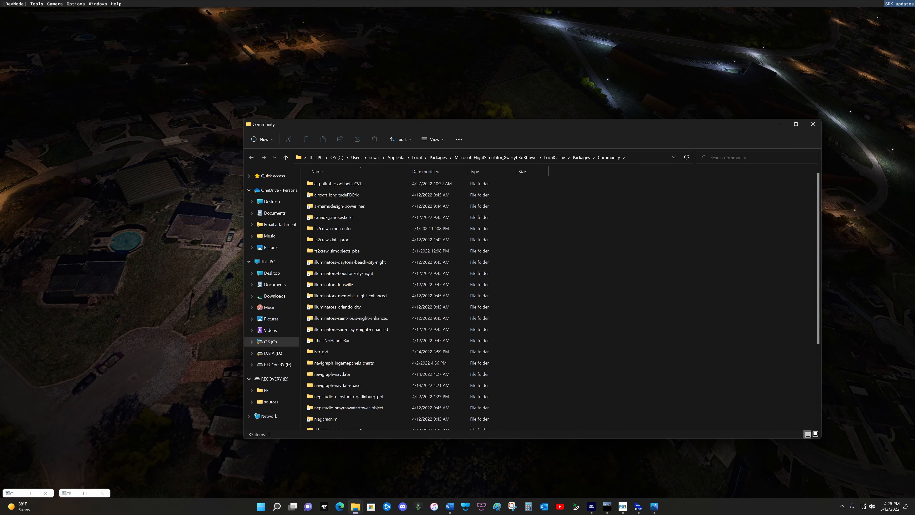